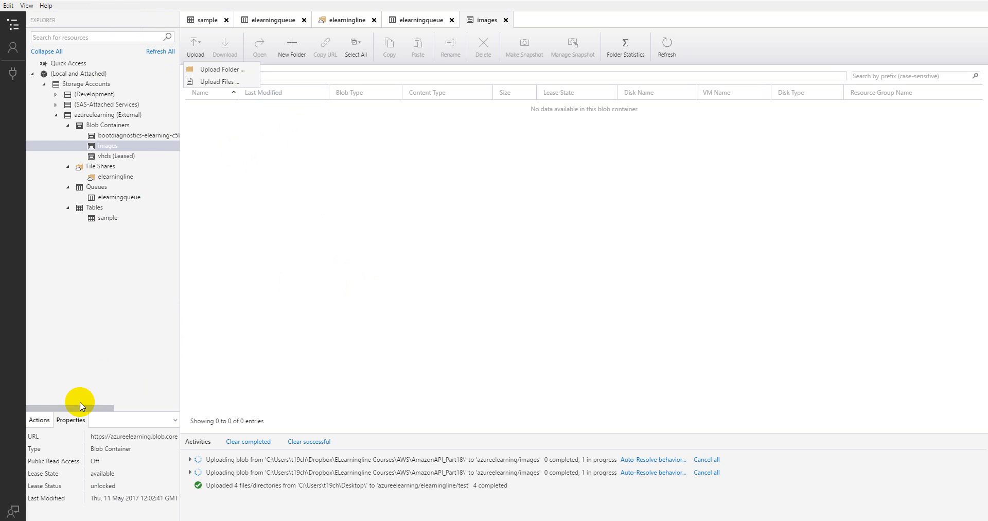
# Examine the images blob container's properties, including its URL, type, lease state, lease status and last modified date
pyautogui.click(40, 420)
pyautogui.click(71, 420)
pyautogui.click(96, 436)
pyautogui.click(130, 437)
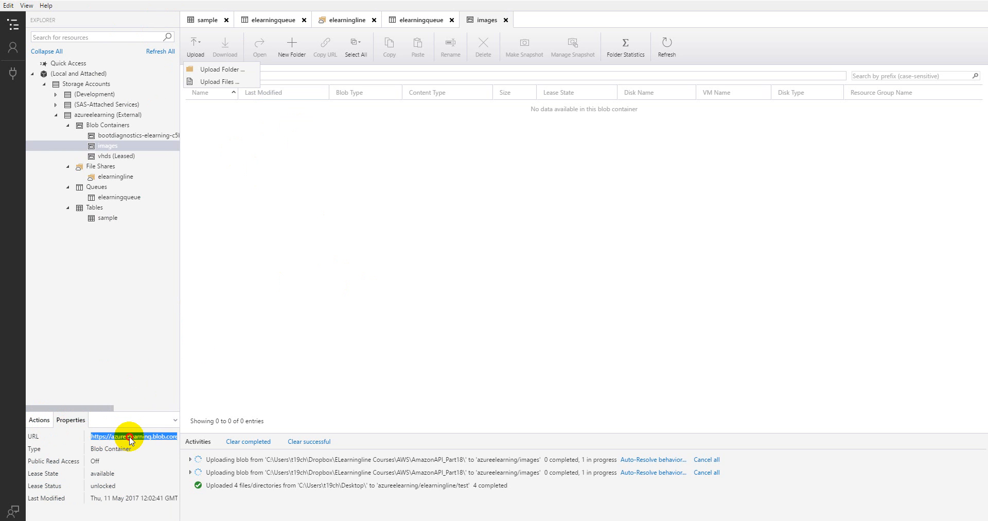
pyautogui.click(114, 448)
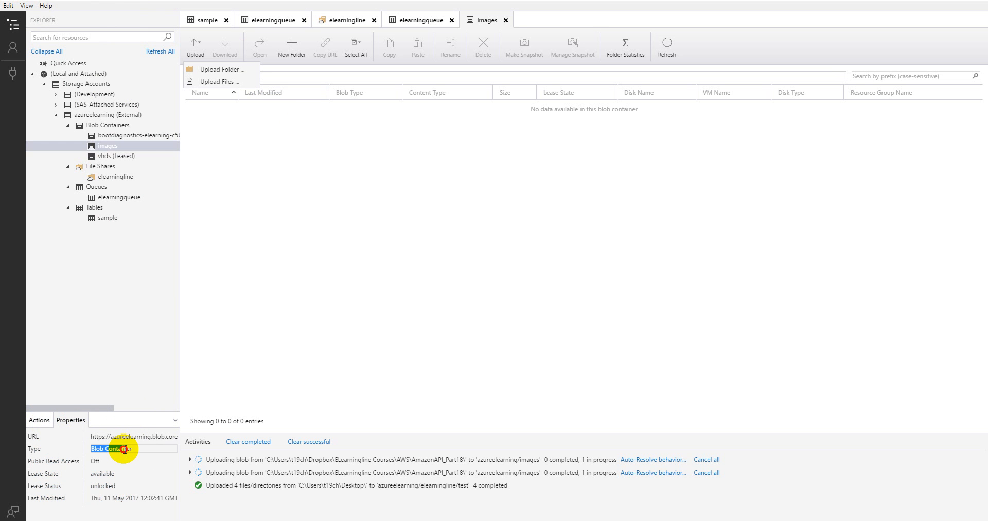
pyautogui.click(96, 473)
pyautogui.click(104, 486)
pyautogui.click(103, 497)
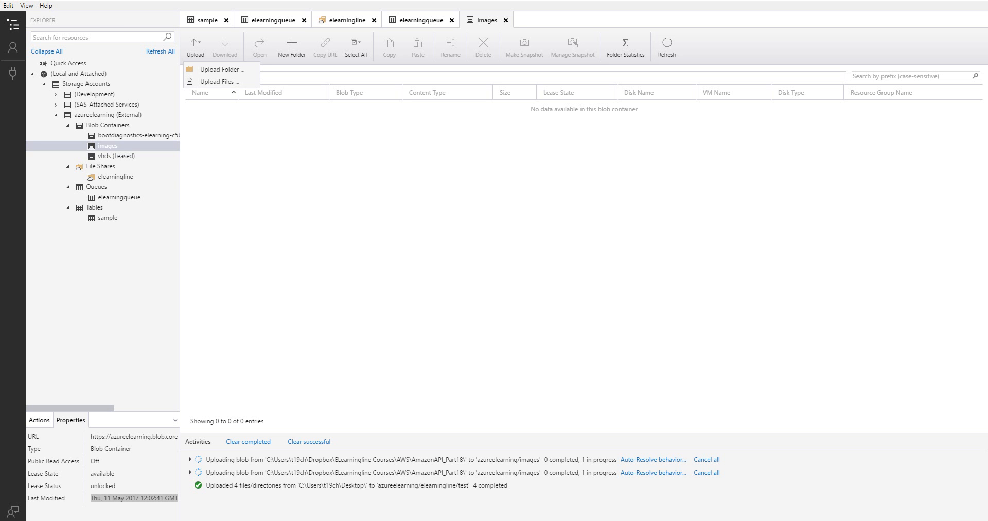
# Clear the completed and successful activities and cancel both in-progress AmazonAPI_Part18 uploads to the images container
pyautogui.click(255, 442)
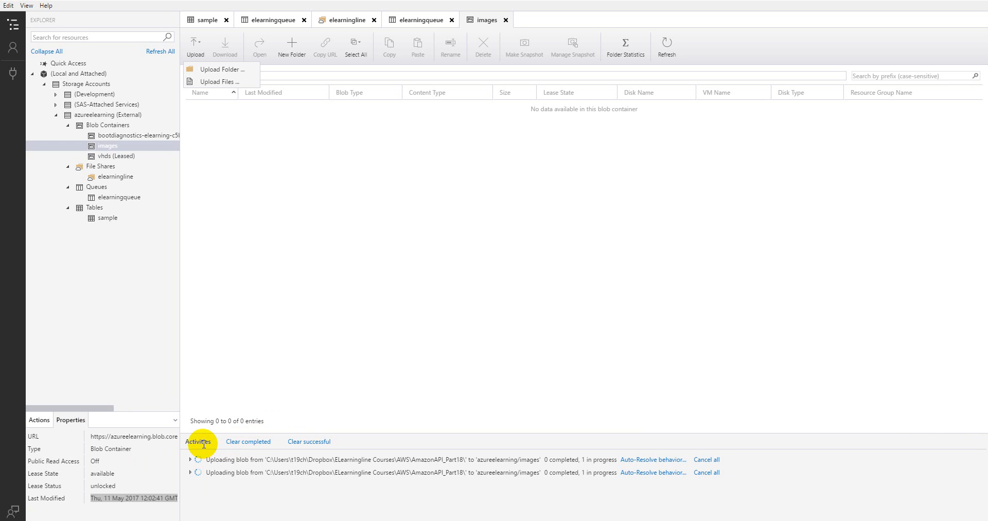
pyautogui.click(301, 443)
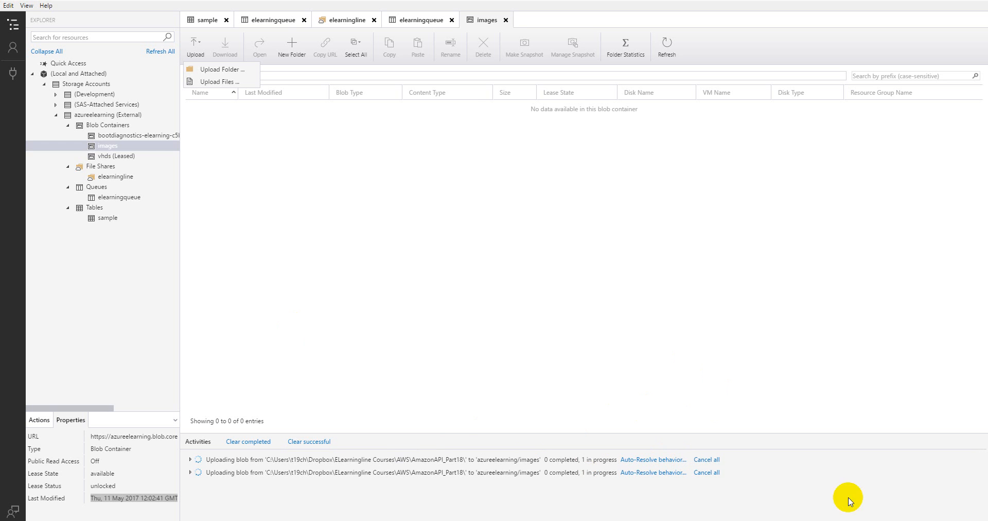
pyautogui.click(710, 474)
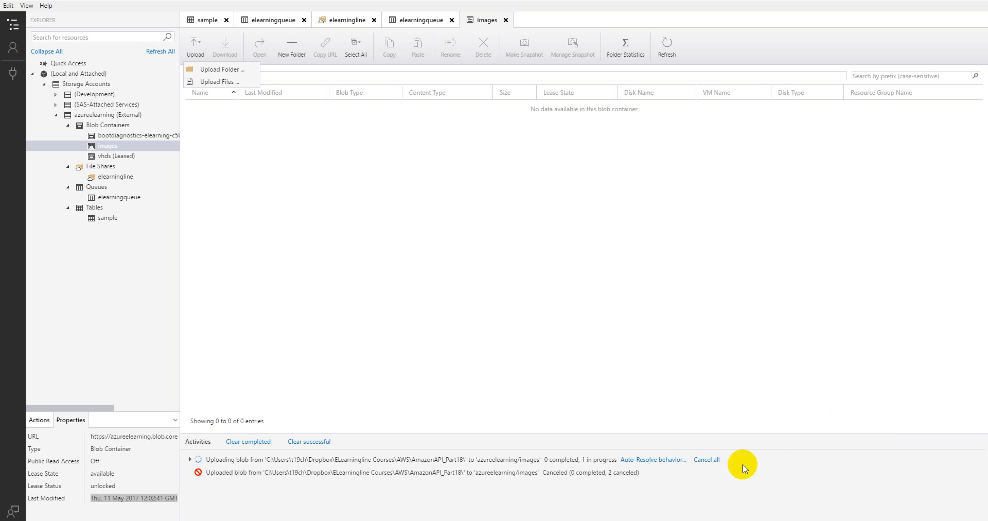
pyautogui.click(710, 459)
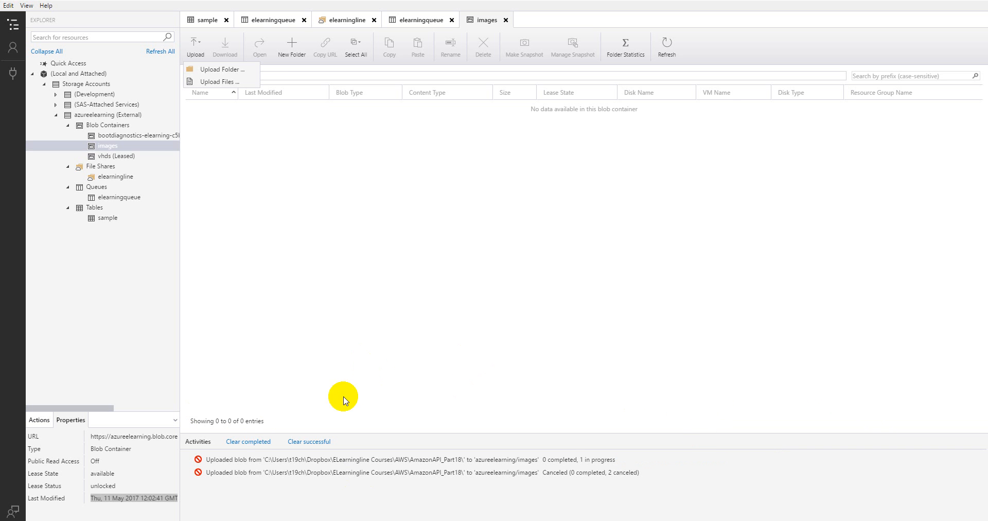
# Start a file upload to the images container and browse to Local Disk (C:) for the source file
pyautogui.click(222, 81)
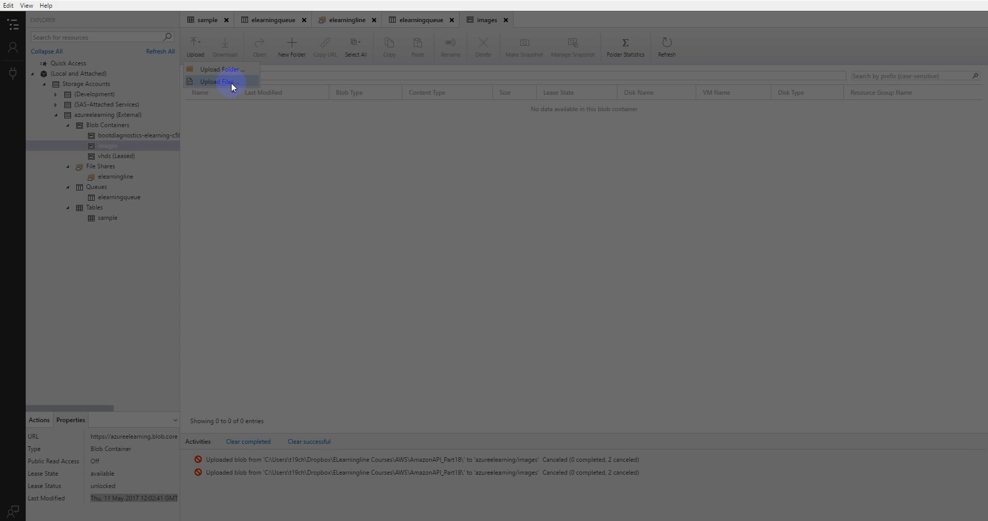
pyautogui.click(606, 231)
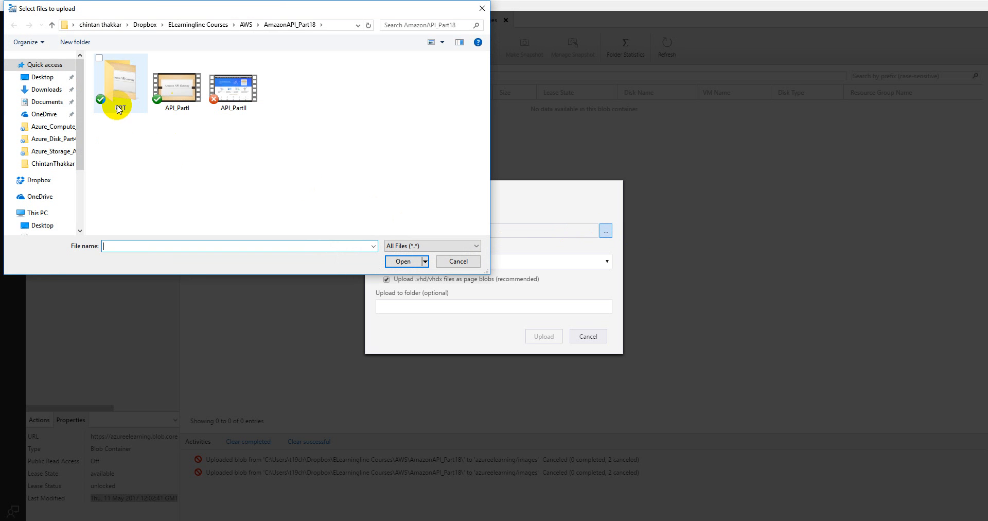
pyautogui.click(124, 100)
pyautogui.doubleClick(124, 98)
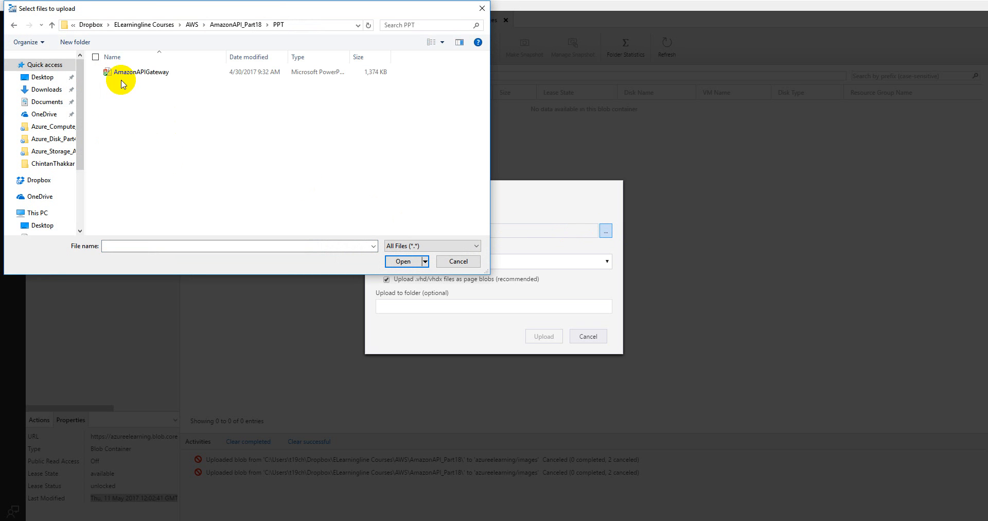
pyautogui.click(59, 76)
pyautogui.click(44, 181)
pyautogui.click(72, 213)
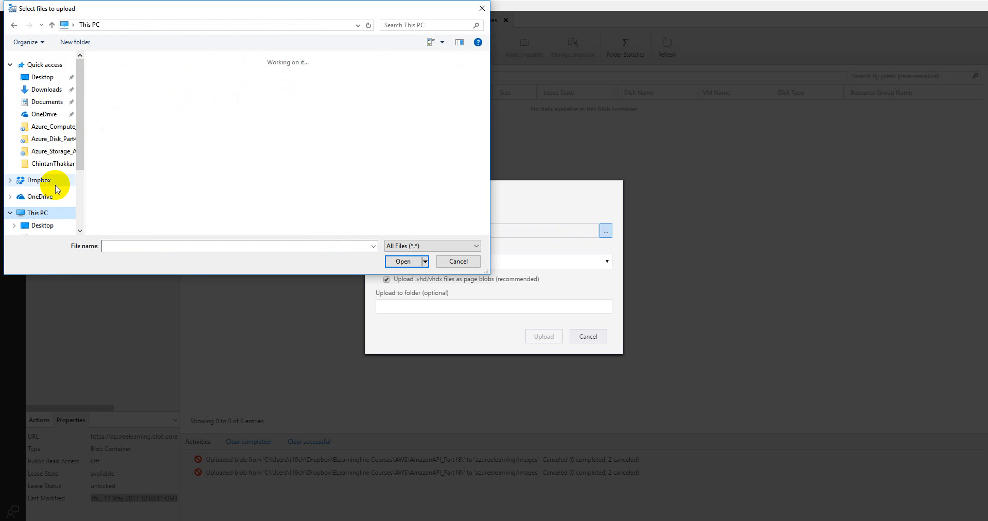
pyautogui.doubleClick(103, 152)
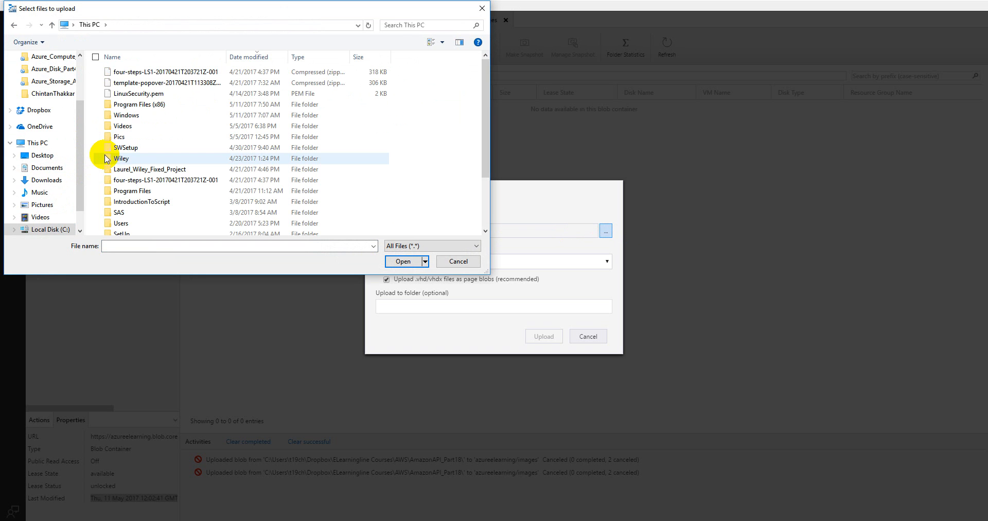
pyautogui.scroll(-3, 178, 205)
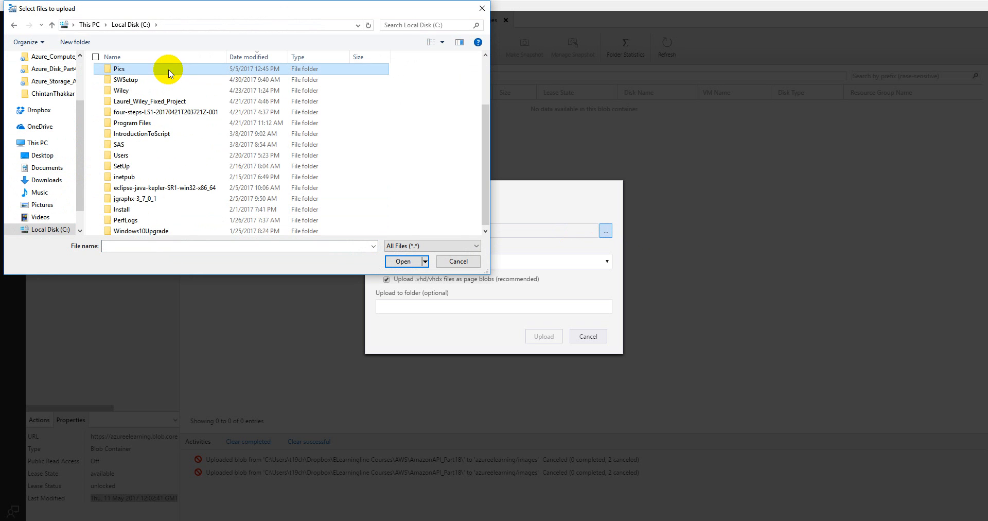
# Upload a file from the Pics folder to the images container and expand the details of its upload activity
pyautogui.doubleClick(151, 68)
pyautogui.click(175, 79)
pyautogui.click(403, 261)
pyautogui.click(541, 336)
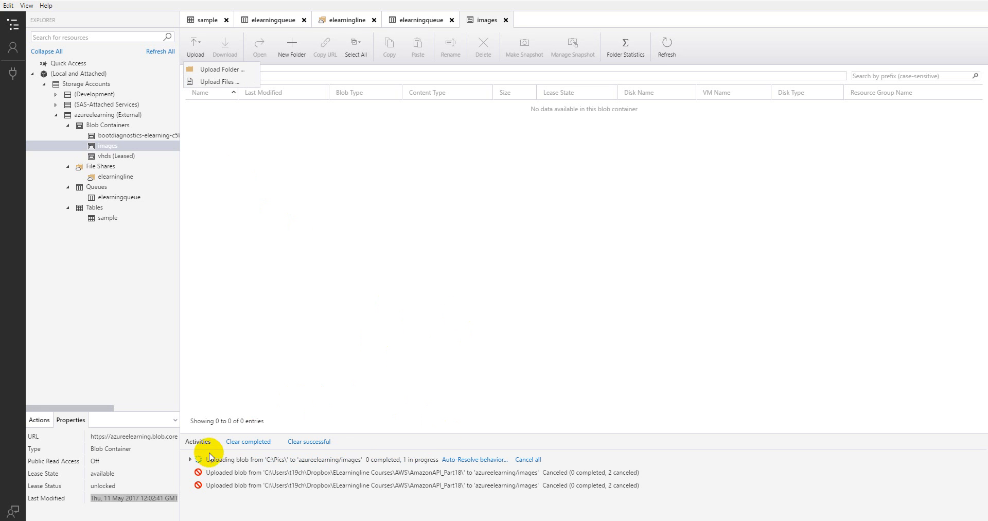
pyautogui.click(190, 459)
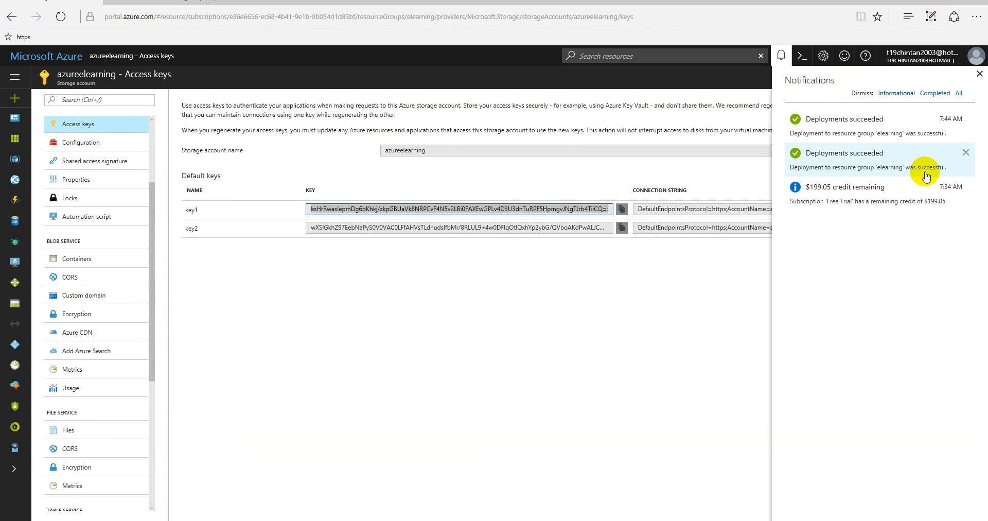
# Dismiss the notifications pane in the Azure portal, return to the dashboard and open the azureelearning storage account from the recent resources
pyautogui.click(980, 76)
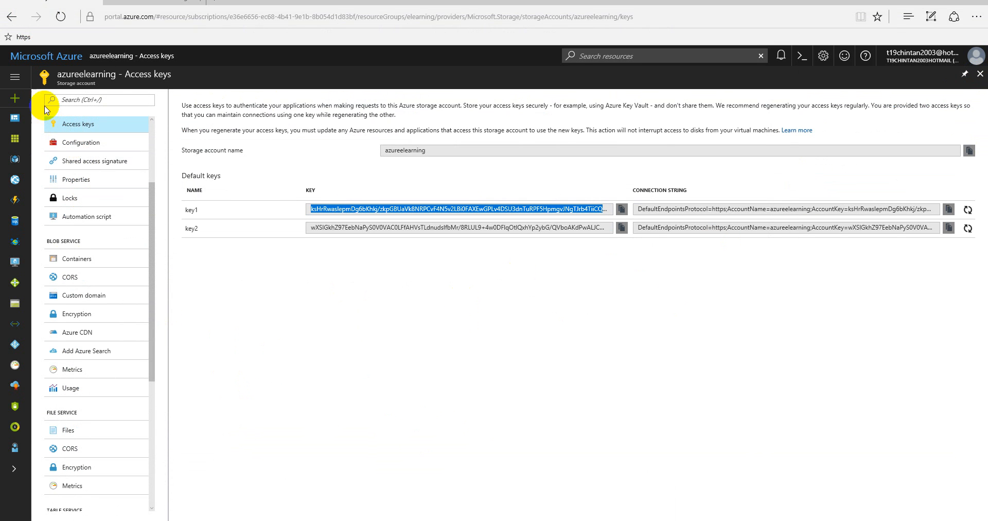
pyautogui.click(15, 78)
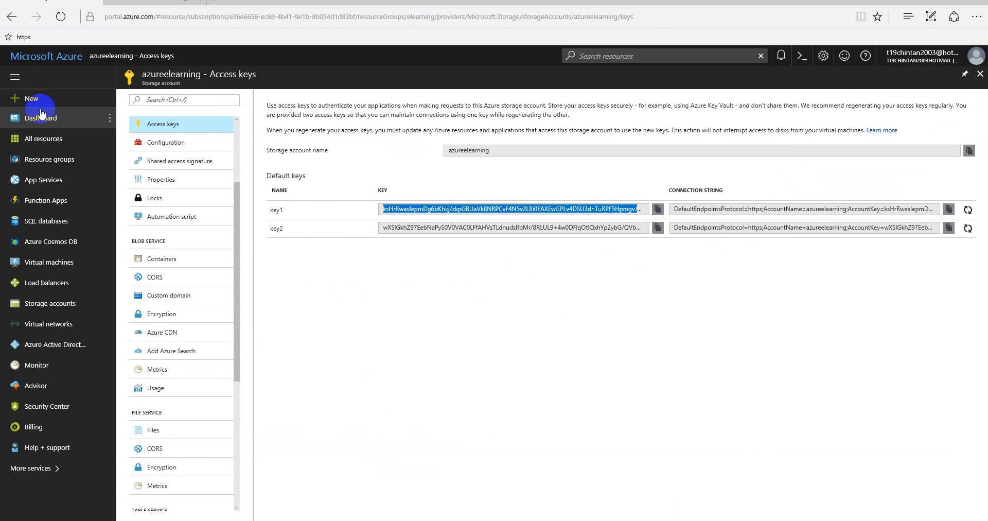
pyautogui.click(46, 121)
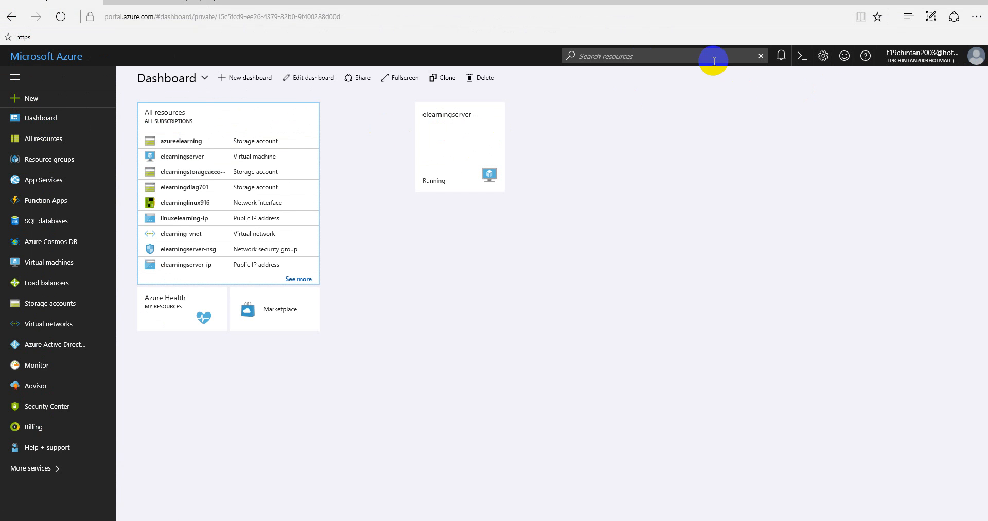
pyautogui.click(599, 58)
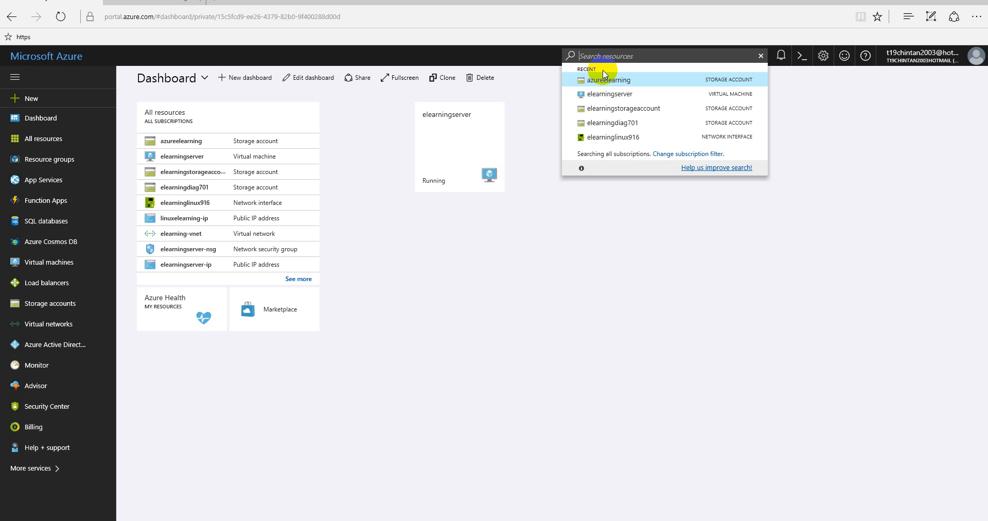
pyautogui.click(604, 80)
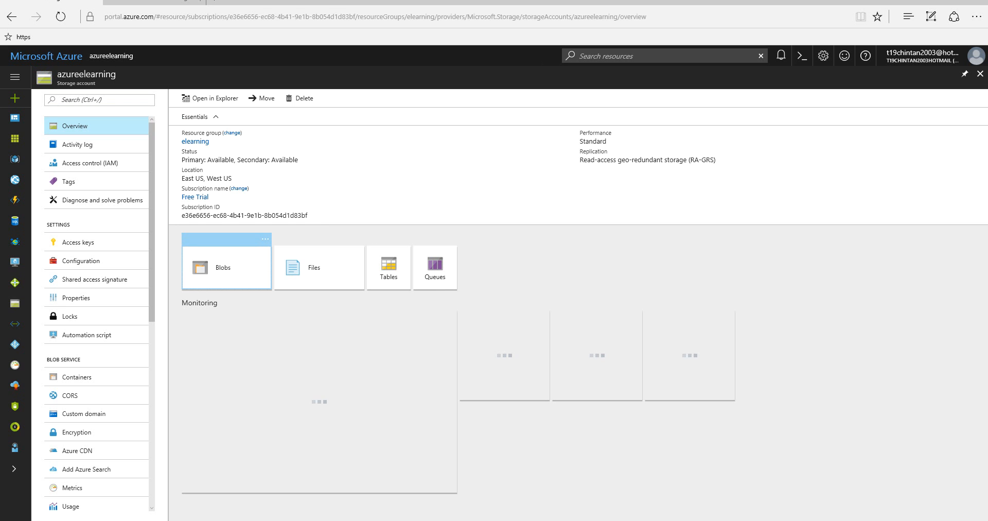
pyautogui.press('super')
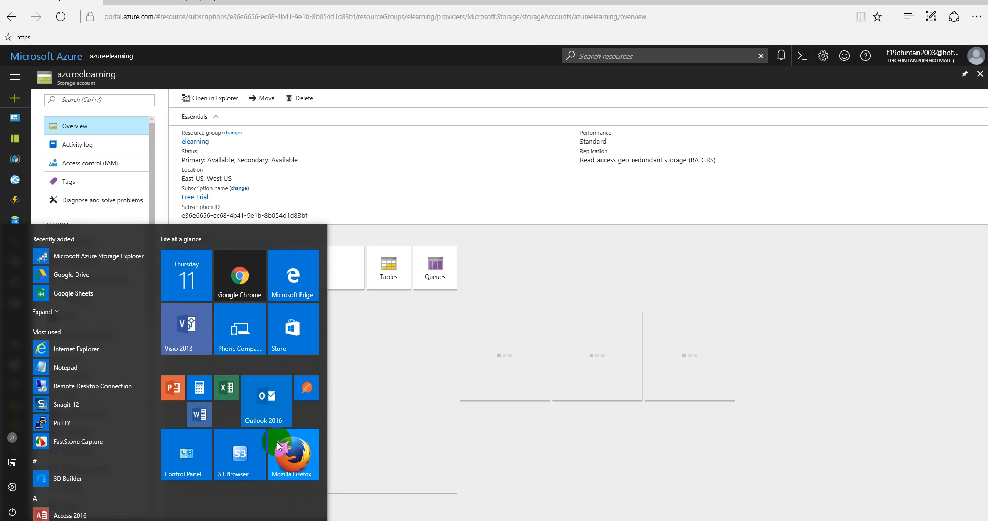
pyautogui.click(449, 370)
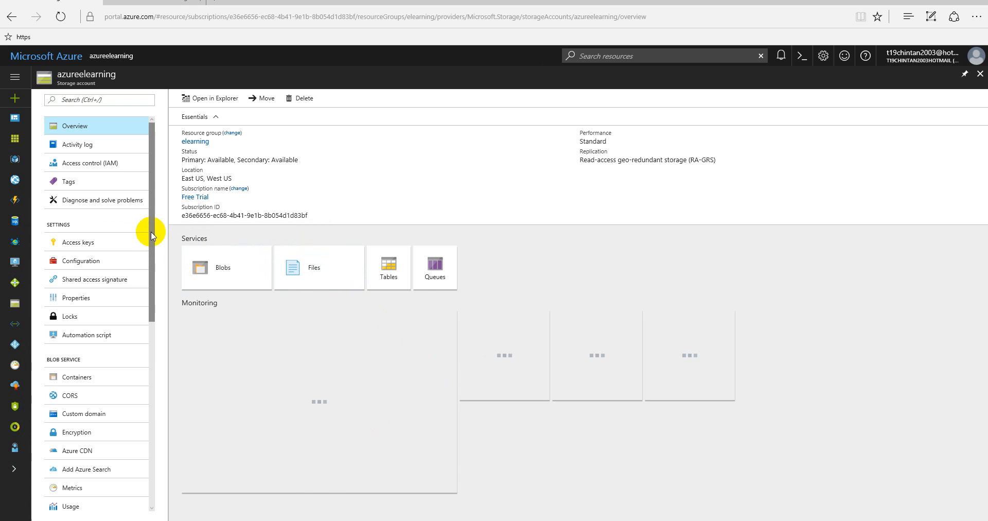
# Review the Blob service Metrics, Add Azure Search and Usage pages of the azureelearning storage account
pyautogui.moveTo(152, 236); pyautogui.dragTo(165, 331)
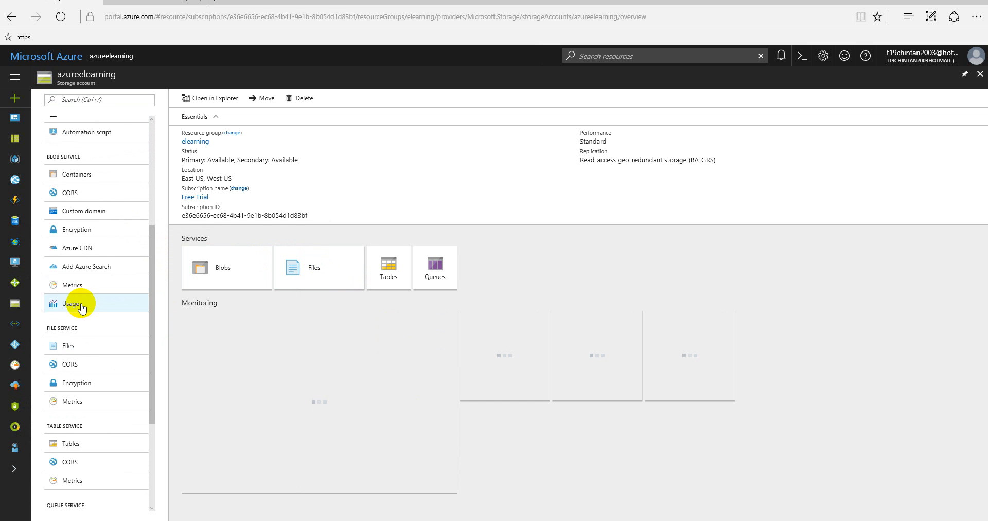
pyautogui.click(75, 286)
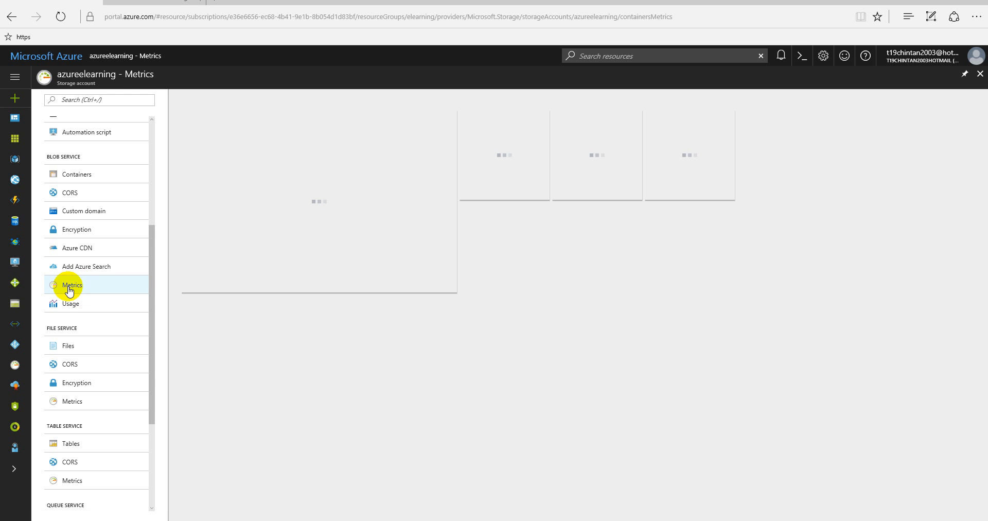
pyautogui.click(74, 269)
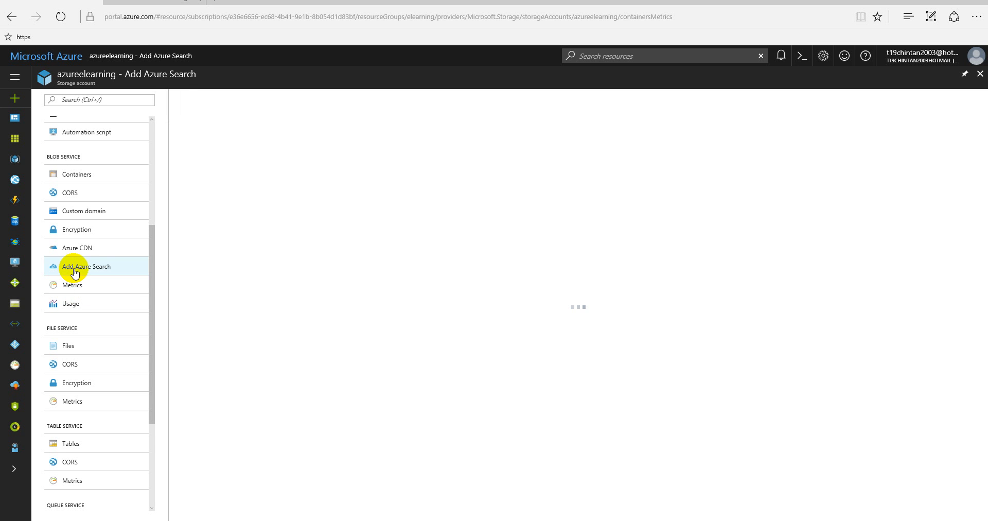
pyautogui.click(72, 283)
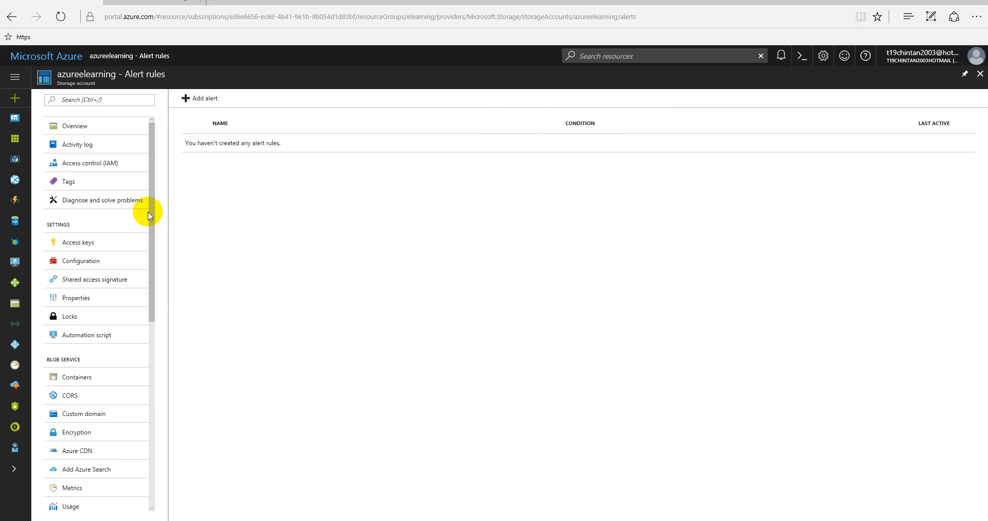
pyautogui.scroll(-3, 135, 280)
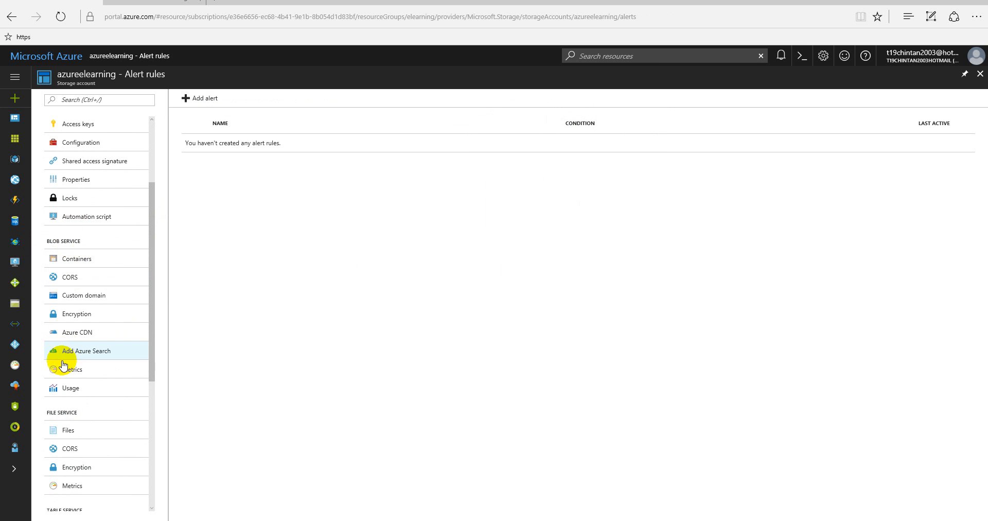
pyautogui.click(72, 389)
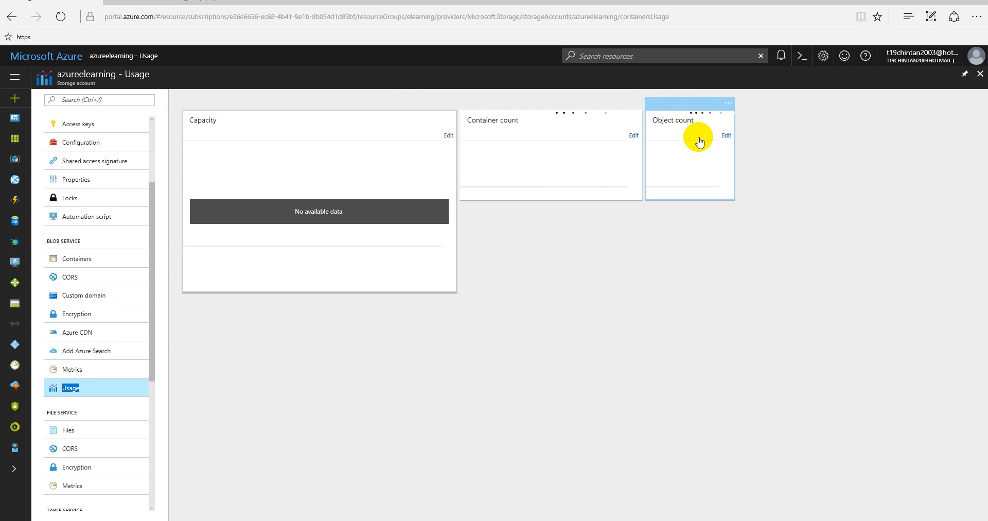
# Check the File service Encryption and Metrics pages of the storage account
pyautogui.moveTo(148, 360); pyautogui.dragTo(148, 390)
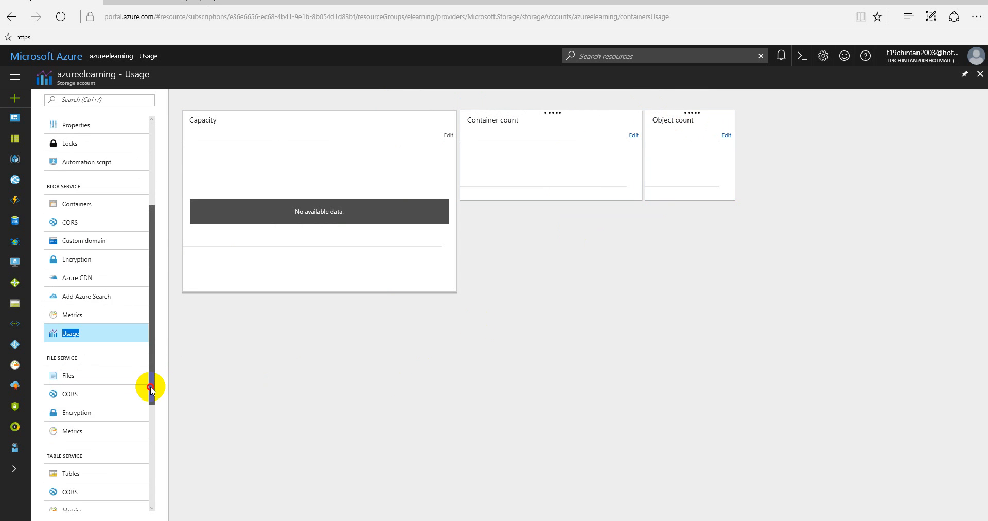
pyautogui.click(81, 406)
pyautogui.click(80, 406)
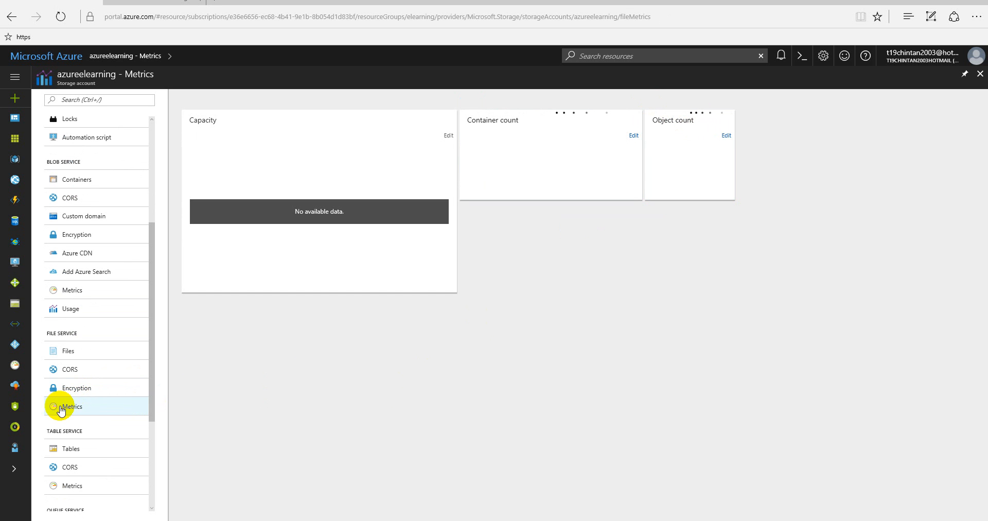
pyautogui.click(68, 390)
pyautogui.click(67, 393)
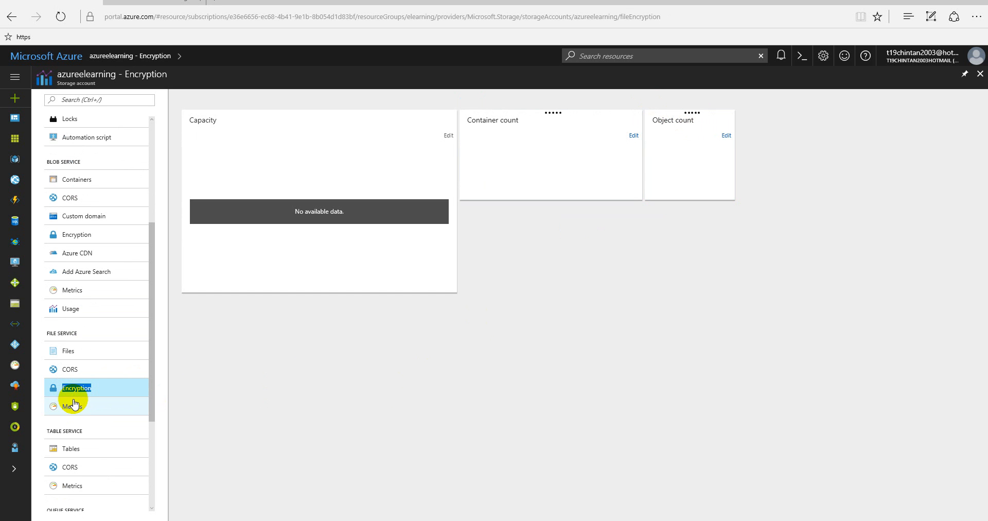
pyautogui.click(74, 405)
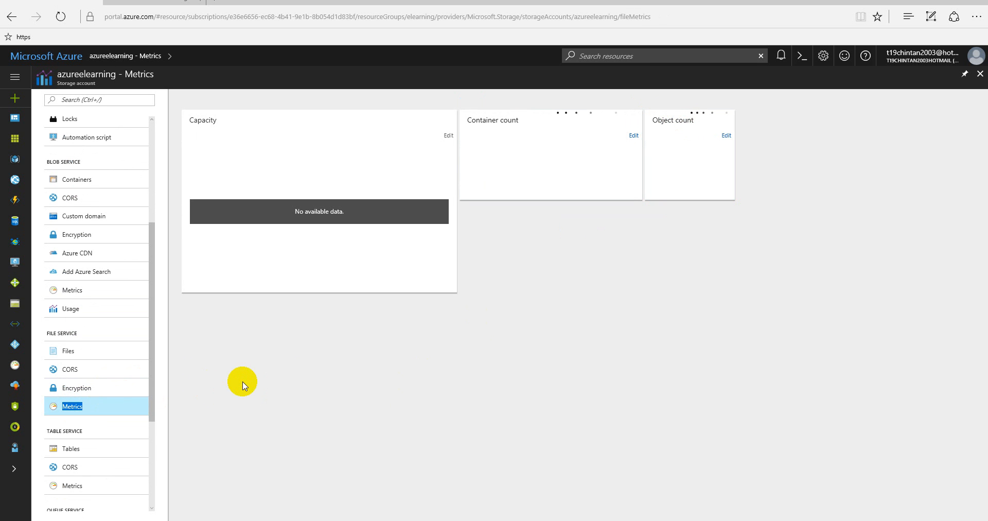
# View the Table service's table list and its Metrics page
pyautogui.moveTo(150, 327); pyautogui.dragTo(148, 406)
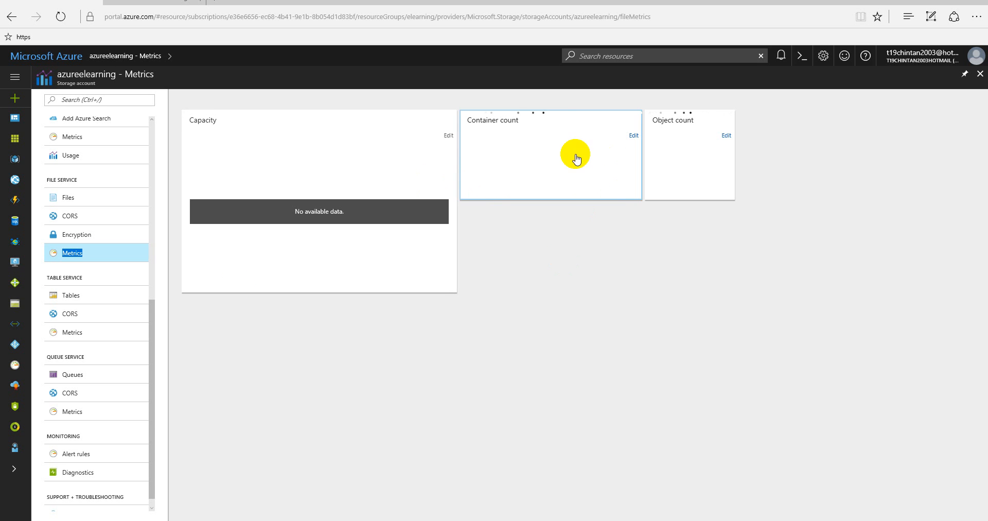
pyautogui.click(70, 297)
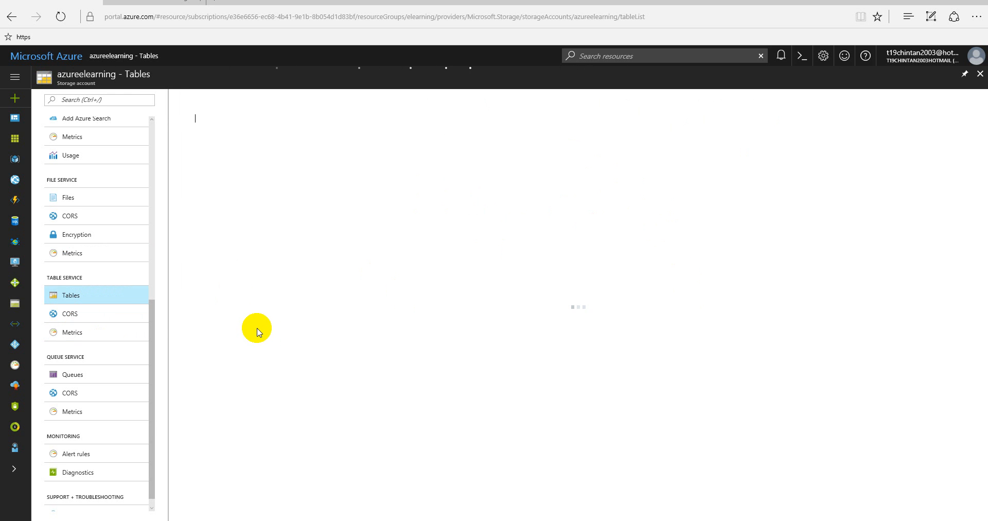
pyautogui.click(86, 332)
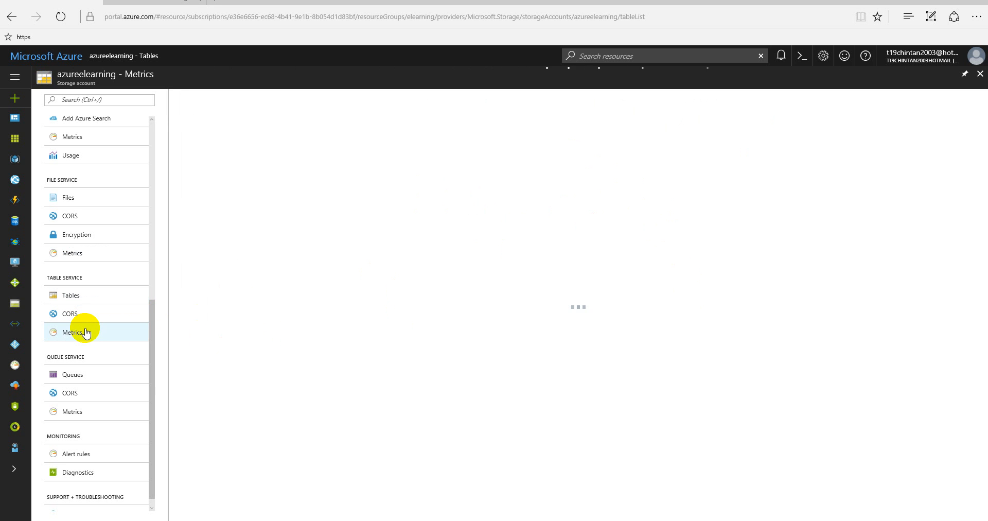
# View the Metrics pages of the Table service and the Queue service in the azureelearning storage account
pyautogui.doubleClick(86, 332)
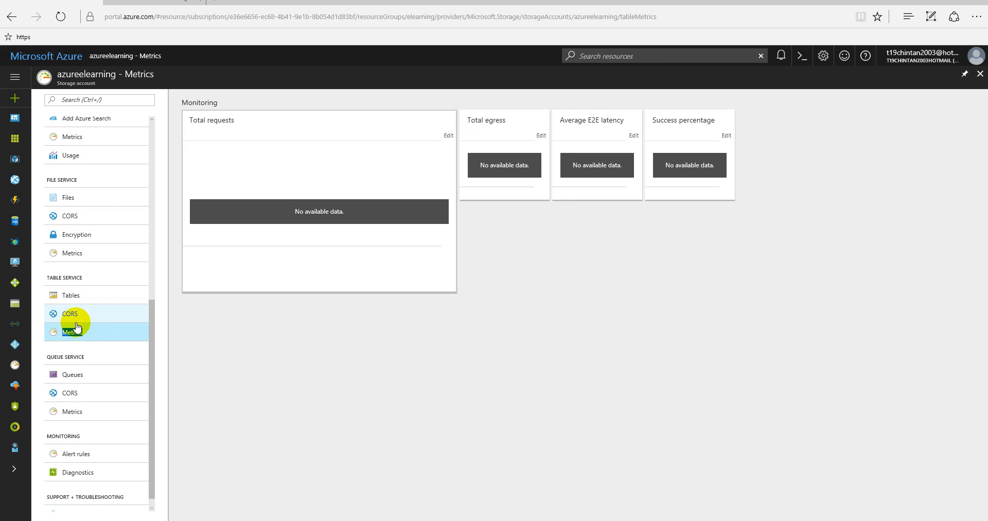
pyautogui.scroll(-1, 76, 327)
pyautogui.click(85, 399)
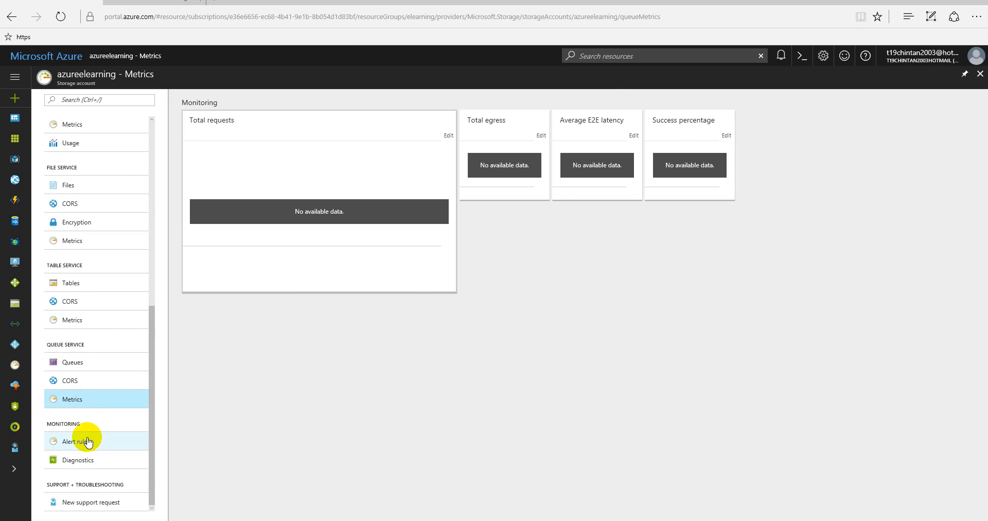
# Review the File service Metrics and Encryption pages, then look through the storage account's remaining settings
pyautogui.scroll(2, 85, 437)
pyautogui.click(75, 303)
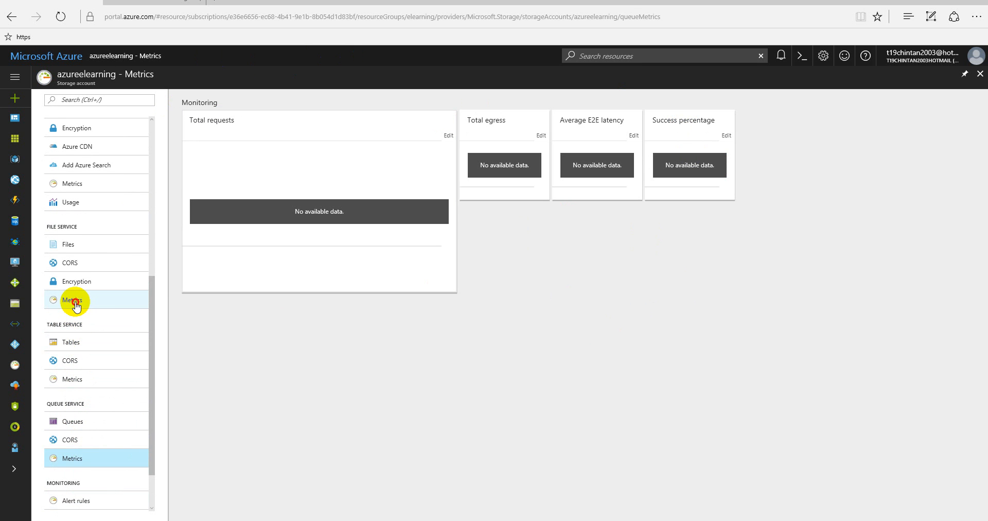
pyautogui.doubleClick(72, 303)
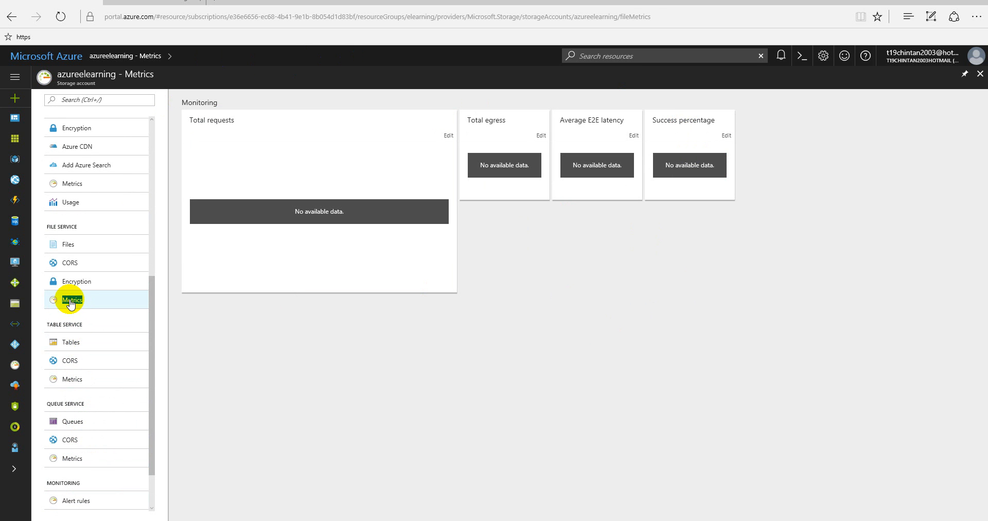
pyautogui.doubleClick(75, 281)
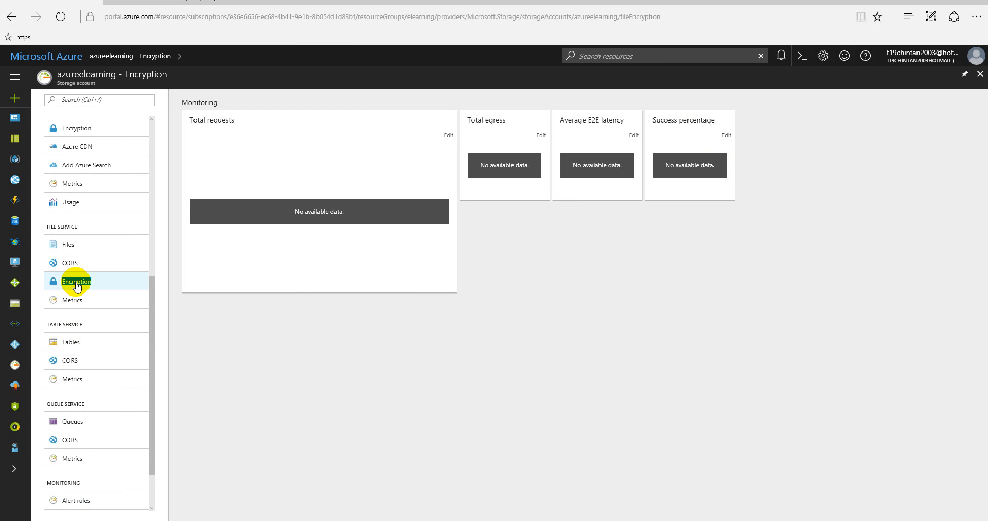
pyautogui.scroll(2, 60, 373)
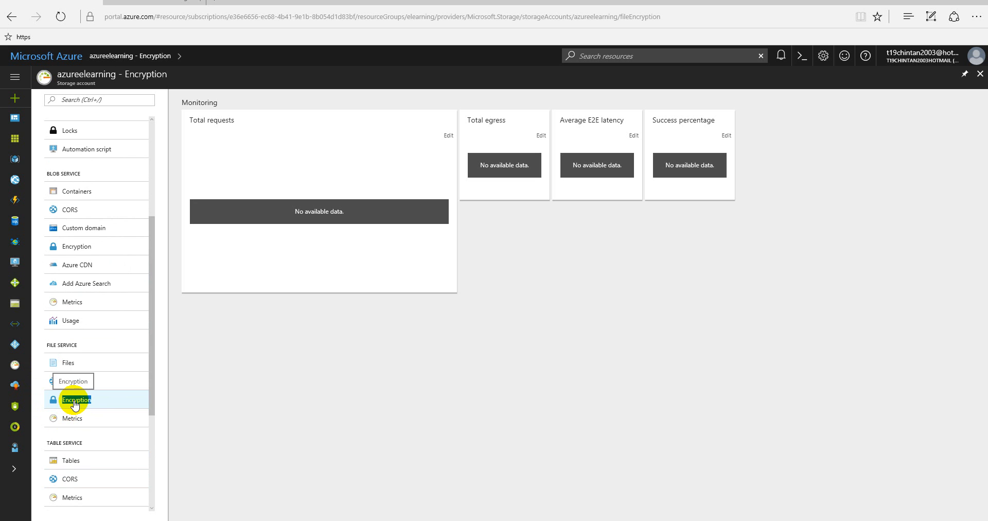
pyautogui.scroll(3, 74, 405)
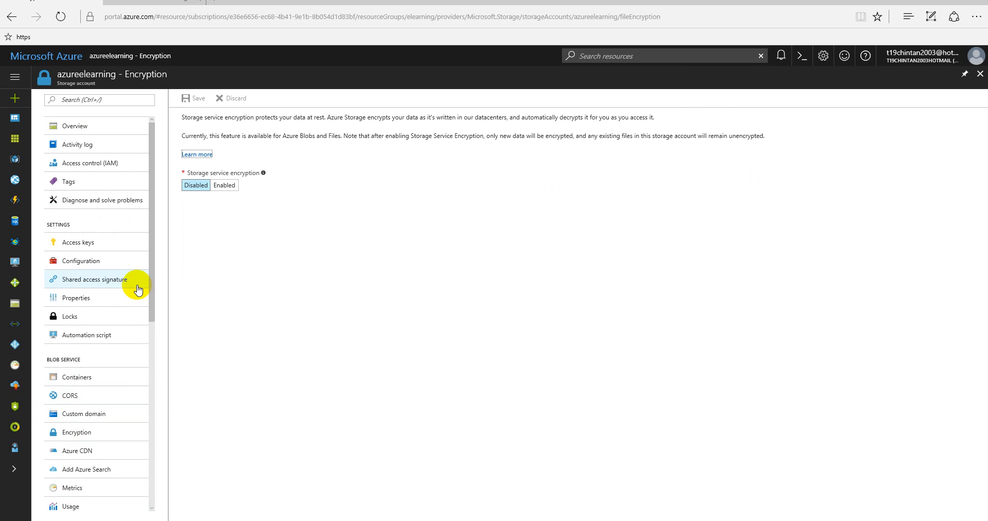
pyautogui.scroll(-7, 111, 282)
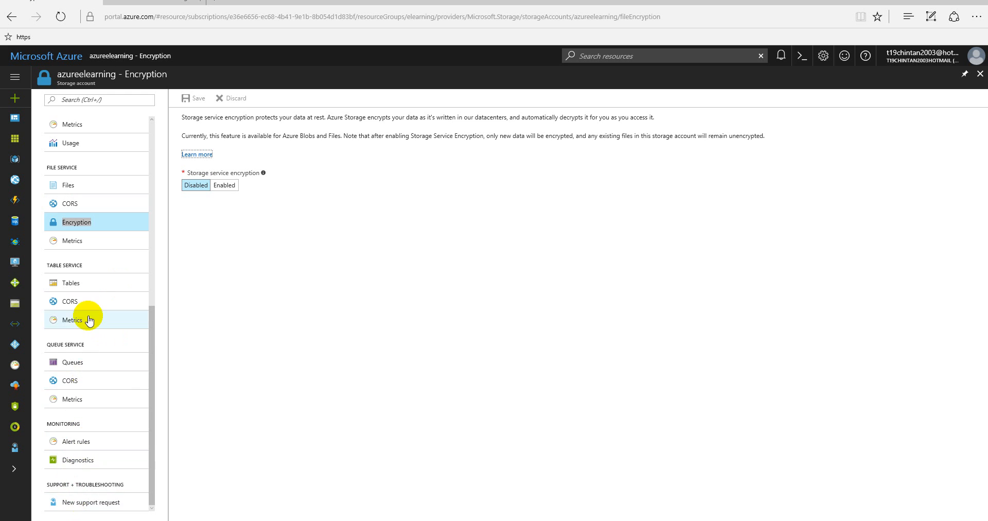
pyautogui.scroll(5, 88, 320)
# Return to the dashboard, open the elearningserver virtual machine and delete it
pyautogui.click(18, 77)
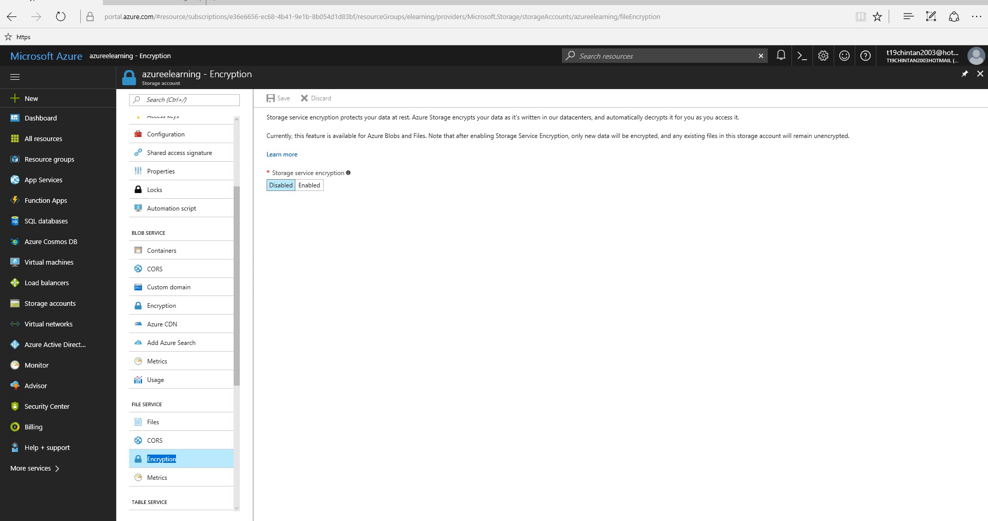
pyautogui.click(39, 117)
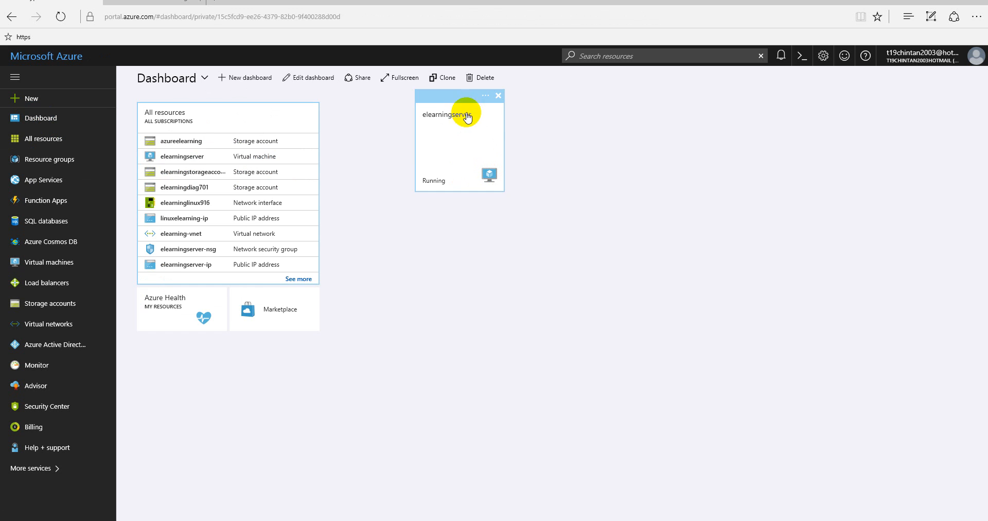
pyautogui.click(451, 121)
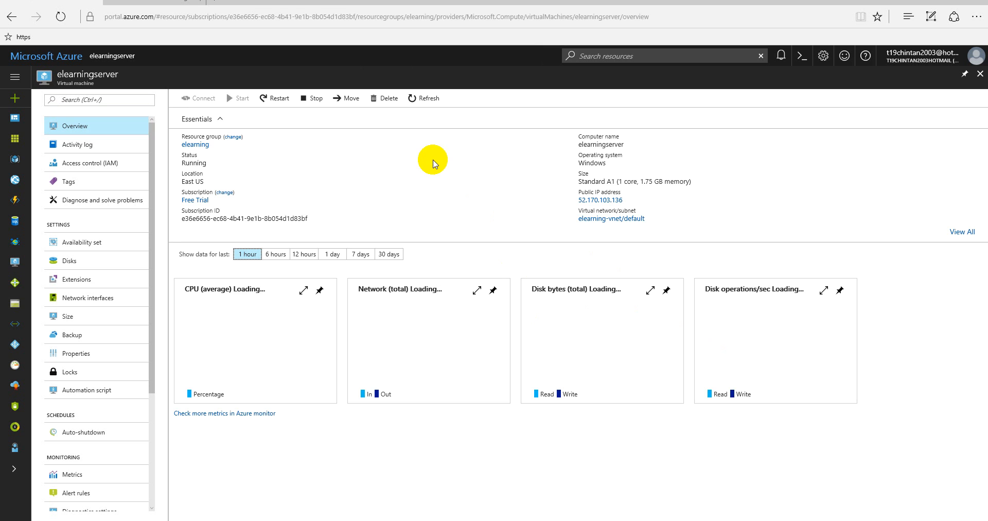
pyautogui.click(385, 98)
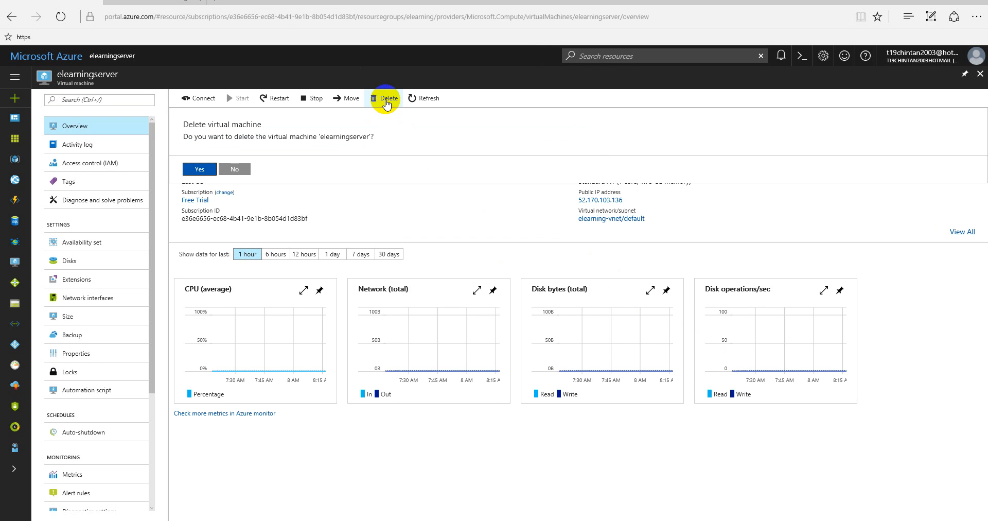
pyautogui.click(205, 169)
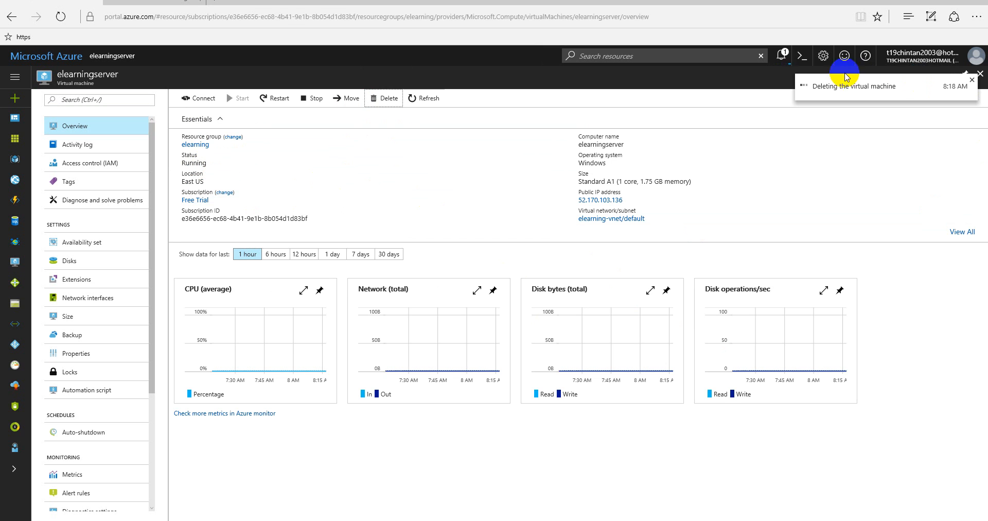
# Open Cloud Shell with Bash and check the notifications for the progress of the virtual machine deletion
pyautogui.click(800, 60)
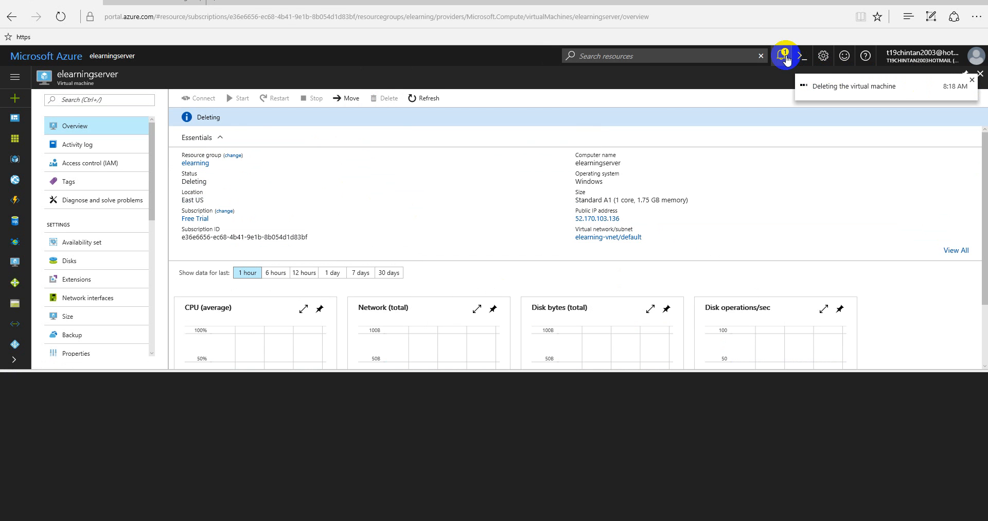
pyautogui.click(782, 56)
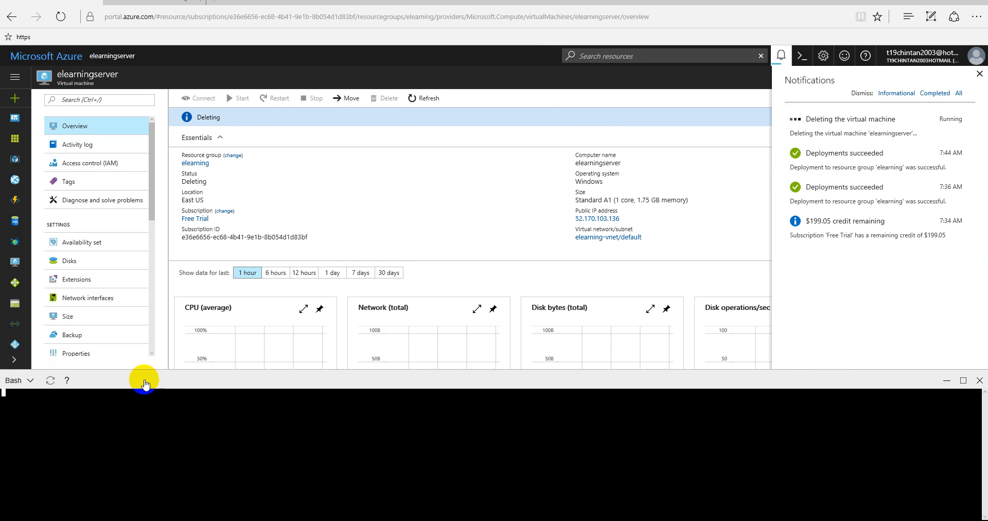
pyautogui.click(117, 489)
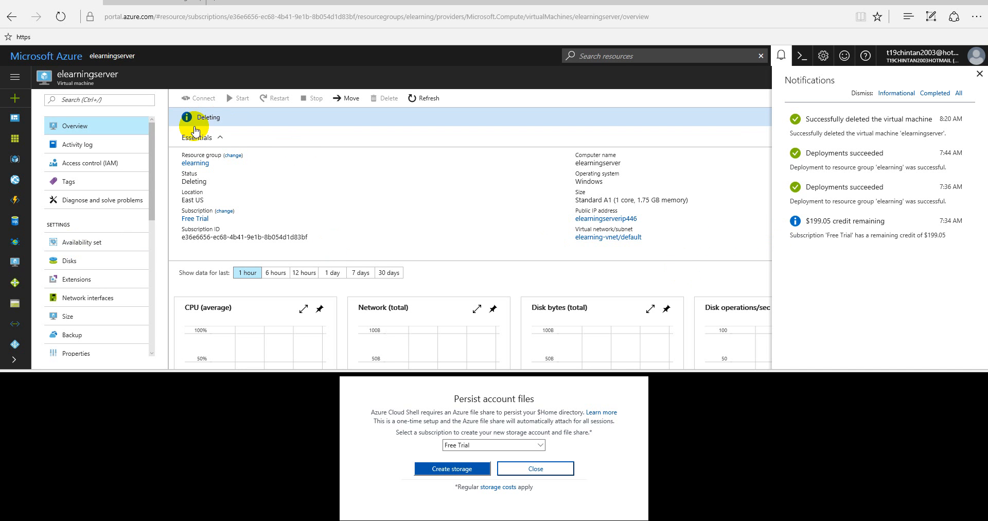
# Search the portal for "storage" and open the Storage accounts list
pyautogui.click(24, 79)
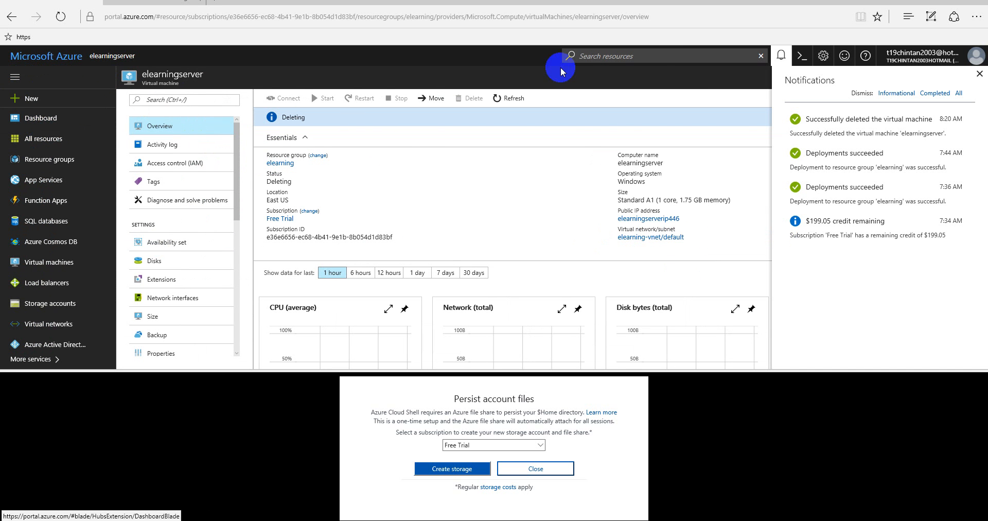
pyautogui.click(656, 56)
pyautogui.write('s')
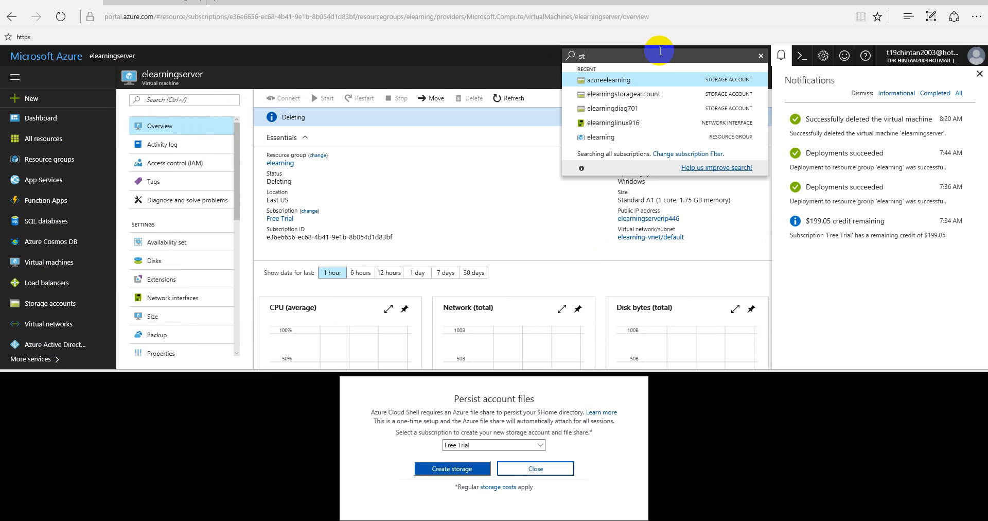
pyautogui.write('t')
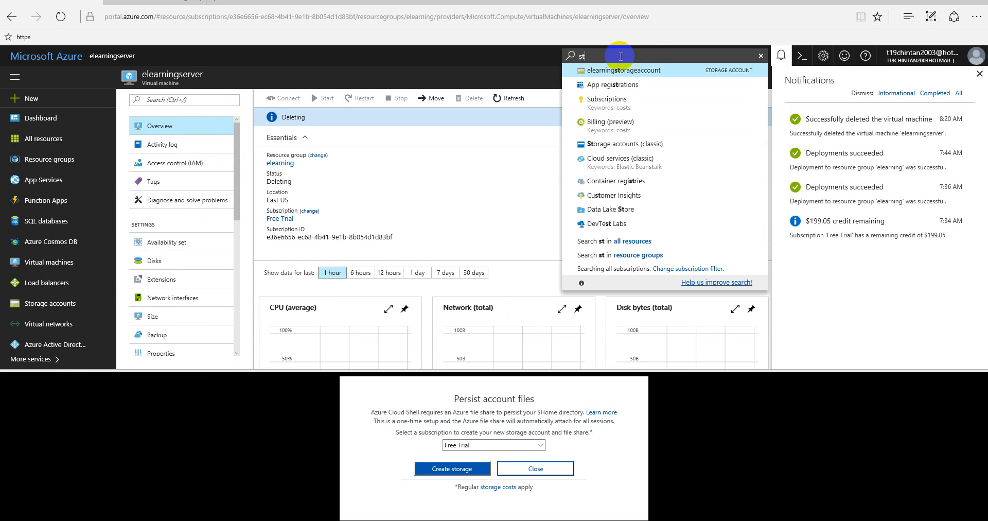
pyautogui.write('orage')
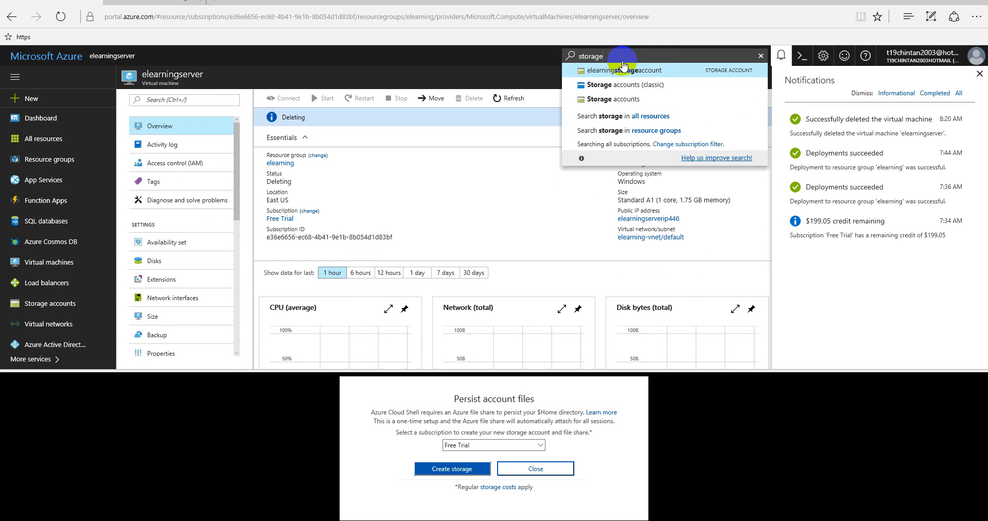
pyautogui.click(610, 99)
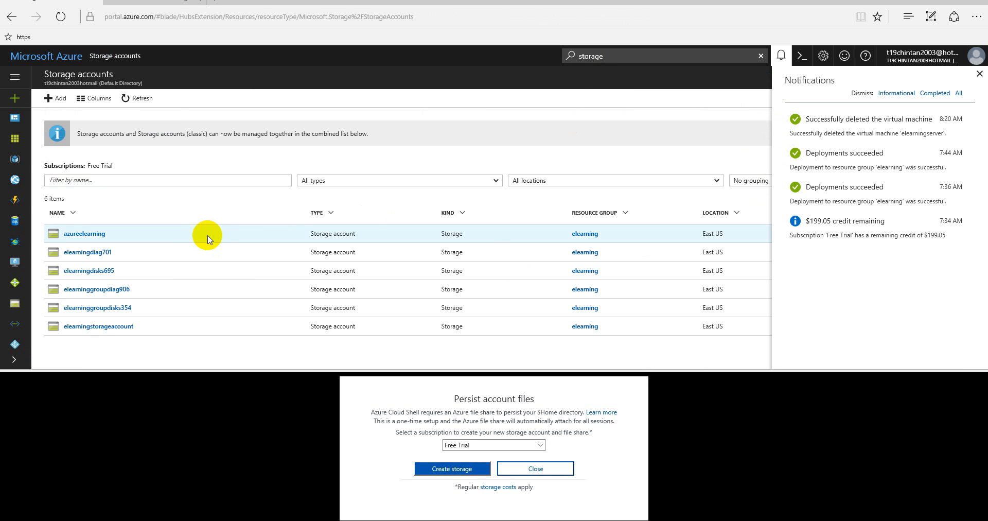
# Open the azureelearning storage account, bring up its deletion form and review the object counts per storage service
pyautogui.click(95, 236)
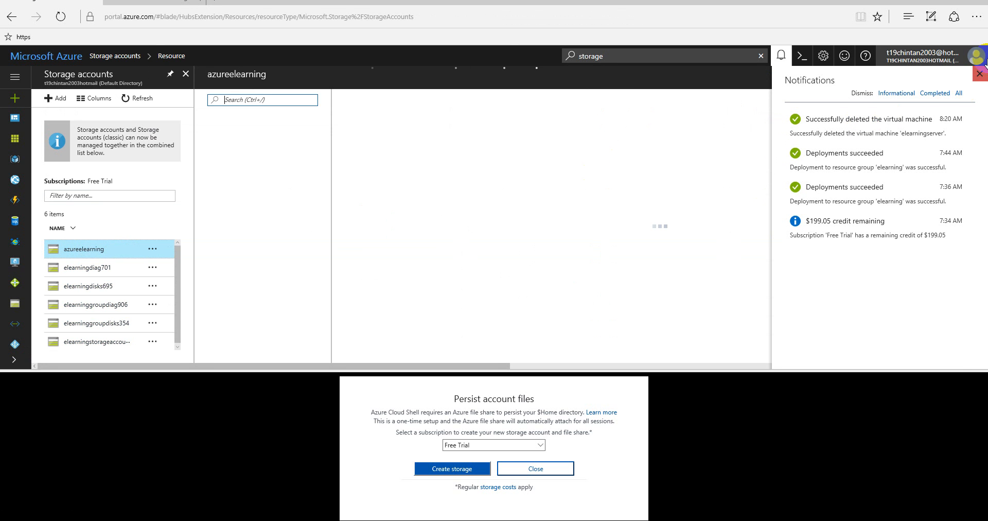
pyautogui.click(344, 149)
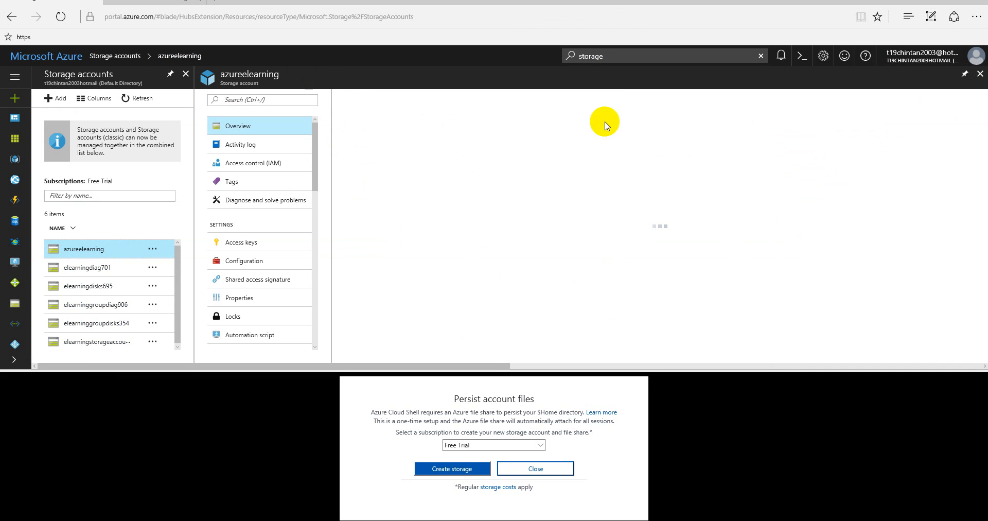
pyautogui.click(468, 99)
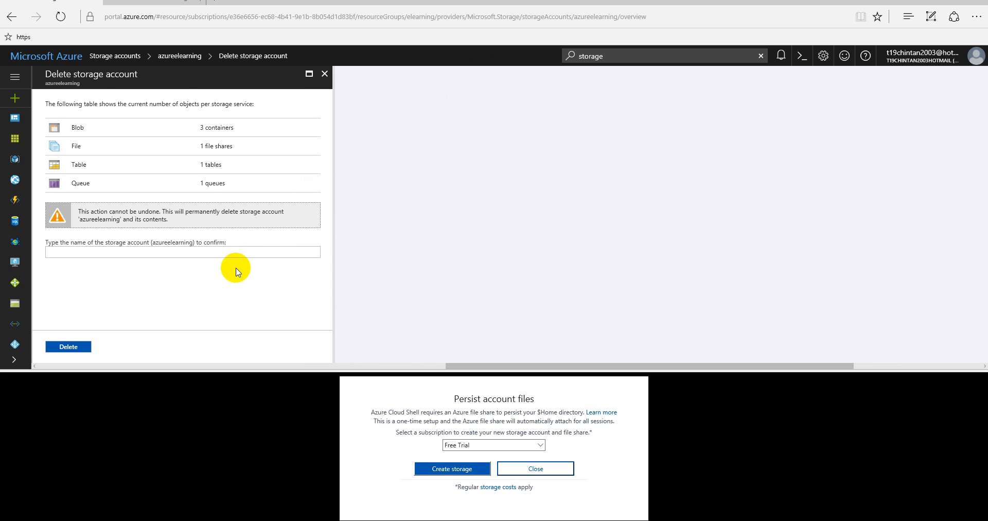
pyautogui.moveTo(199, 127); pyautogui.dragTo(197, 150)
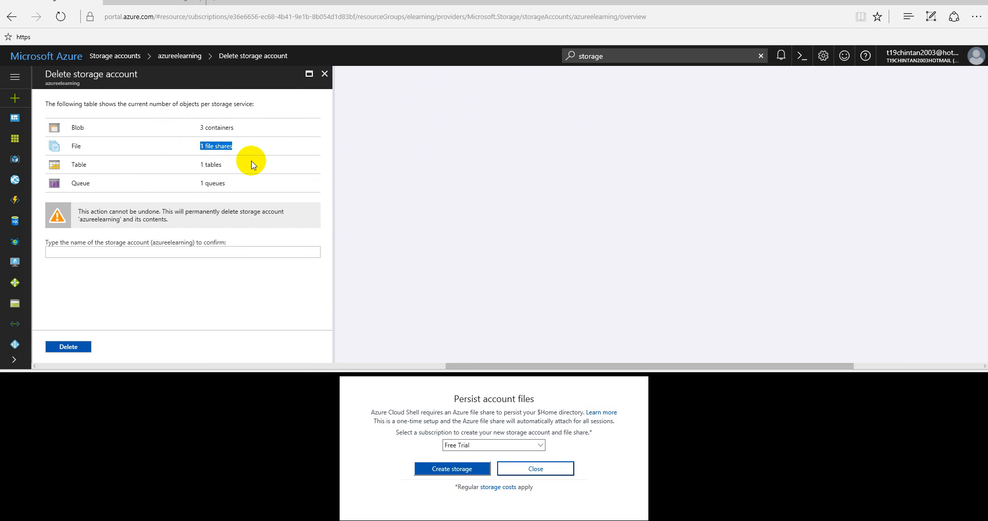
pyautogui.click(157, 251)
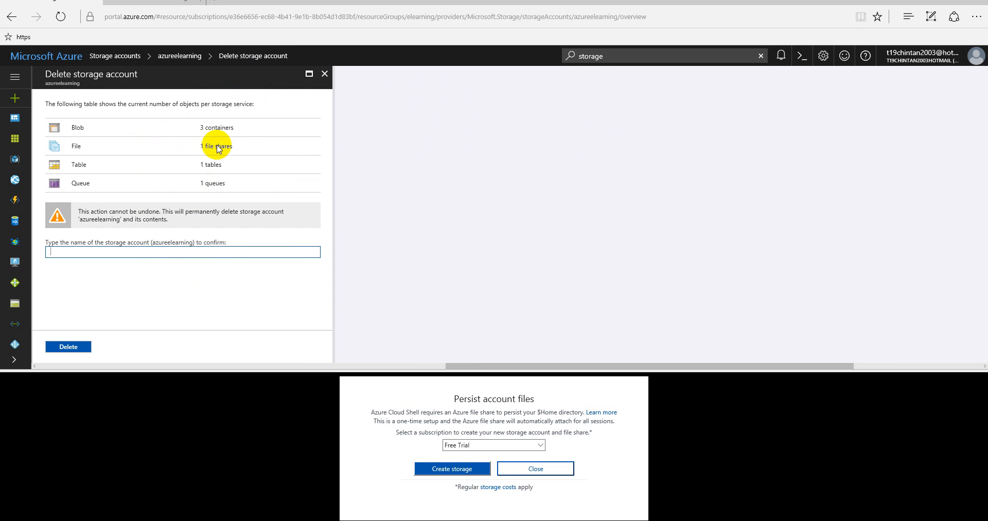
pyautogui.moveTo(153, 244); pyautogui.dragTo(192, 248)
pyautogui.click(193, 252)
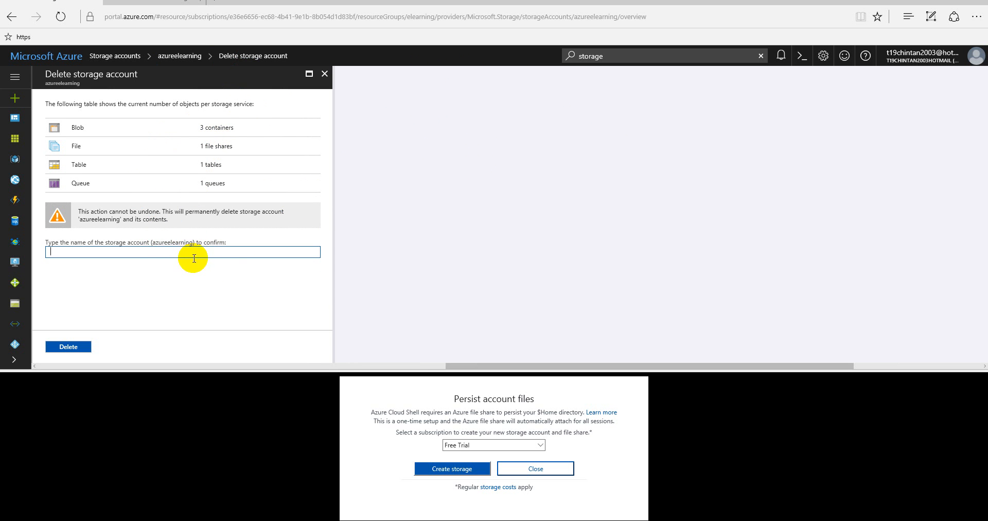
# Enter azureelearning as the confirmation name and delete the storage account
pyautogui.write('analyticsID')
pyautogui.hotkey('ctrl', 'a')
pyautogui.write('azurelearn')
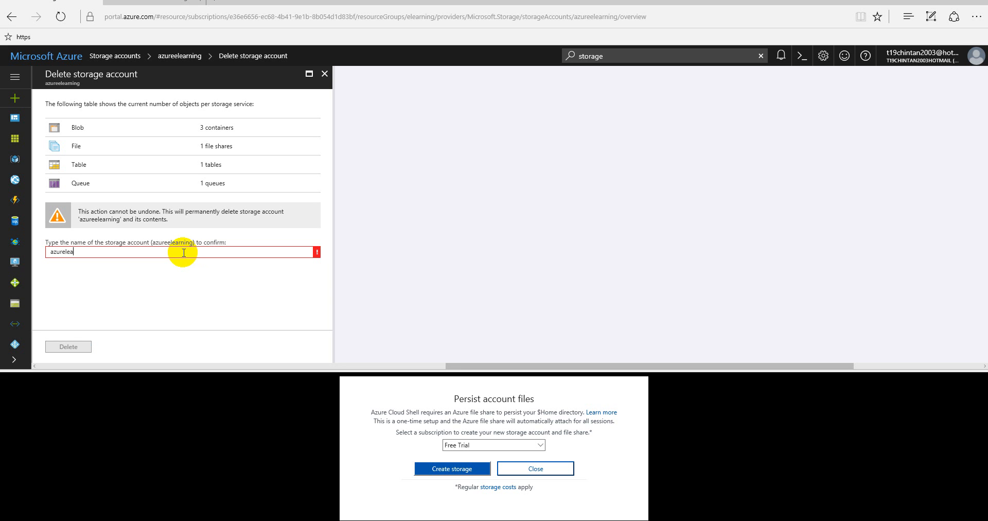
pyautogui.press('BackSpace')
pyautogui.press('BackSpace')
pyautogui.press('BackSpace')
pyautogui.press('BackSpace')
pyautogui.press('BackSpace')
pyautogui.write('elearning')
pyautogui.click(69, 347)
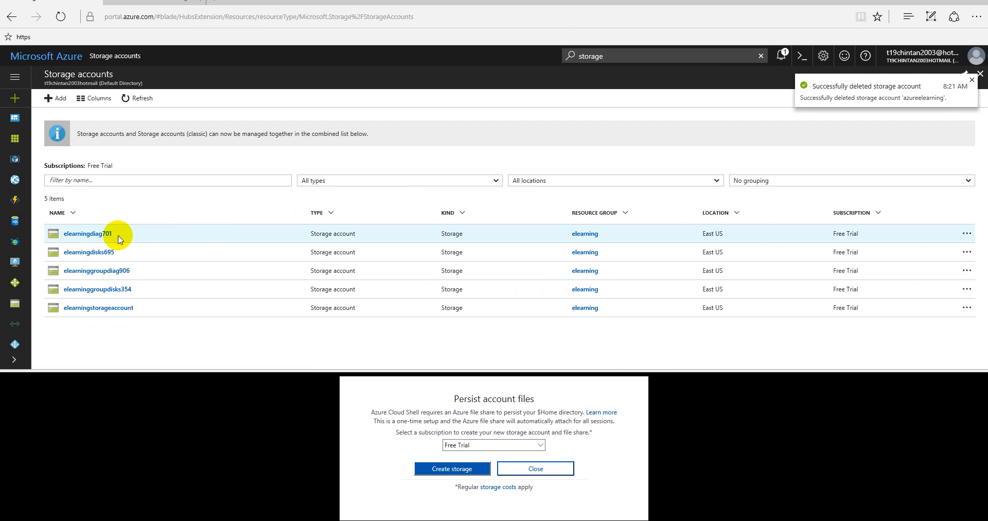
# Delete the elearningstorageaccount storage account, entering its name to confirm
pyautogui.click(100, 310)
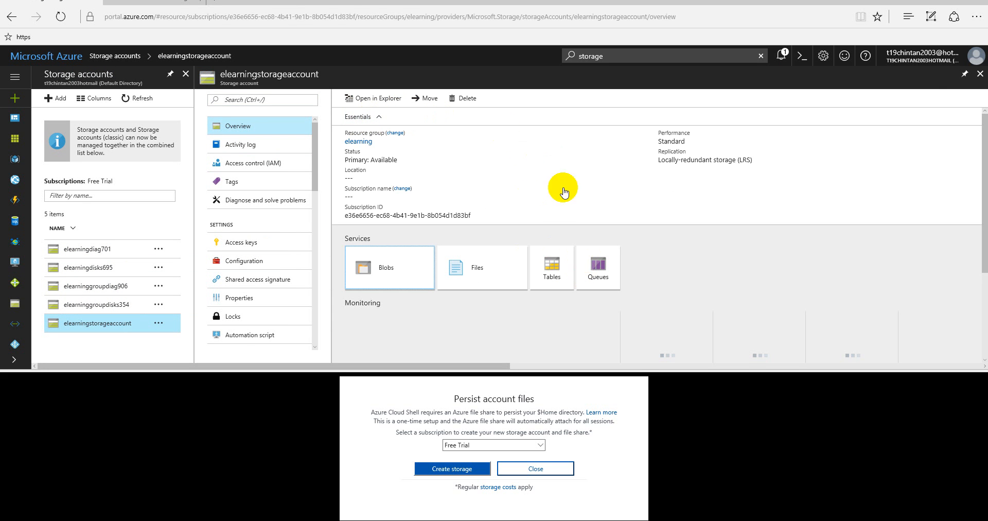
pyautogui.click(467, 99)
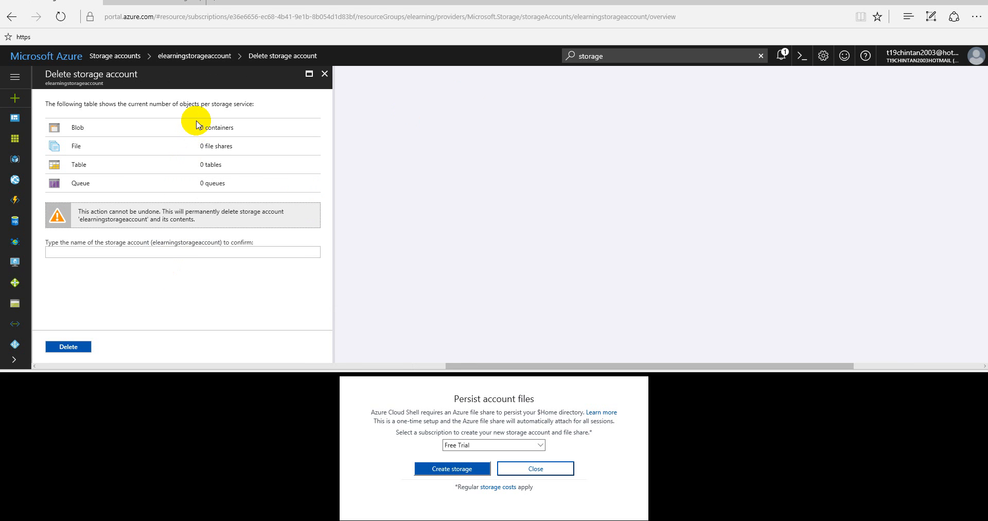
pyautogui.click(188, 251)
pyautogui.write('elearningstorageaccount')
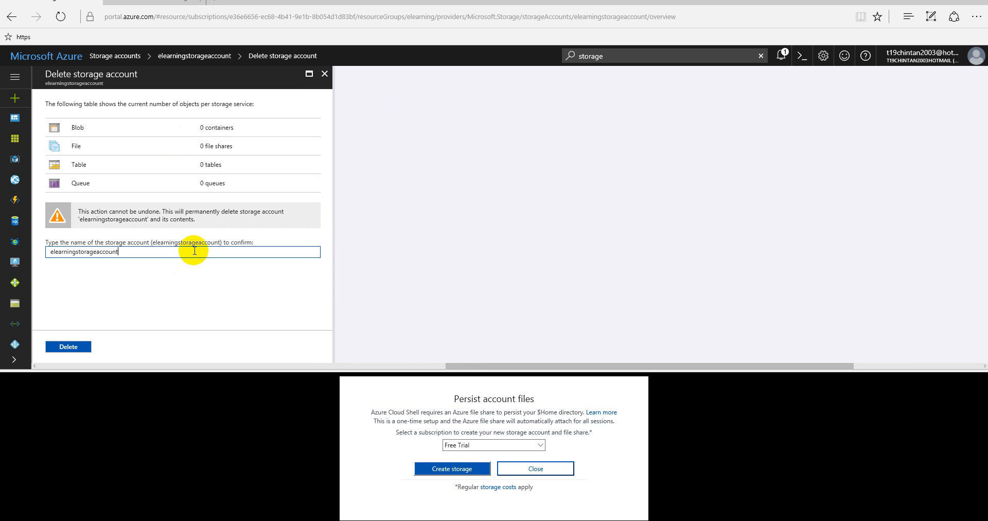
pyautogui.click(70, 347)
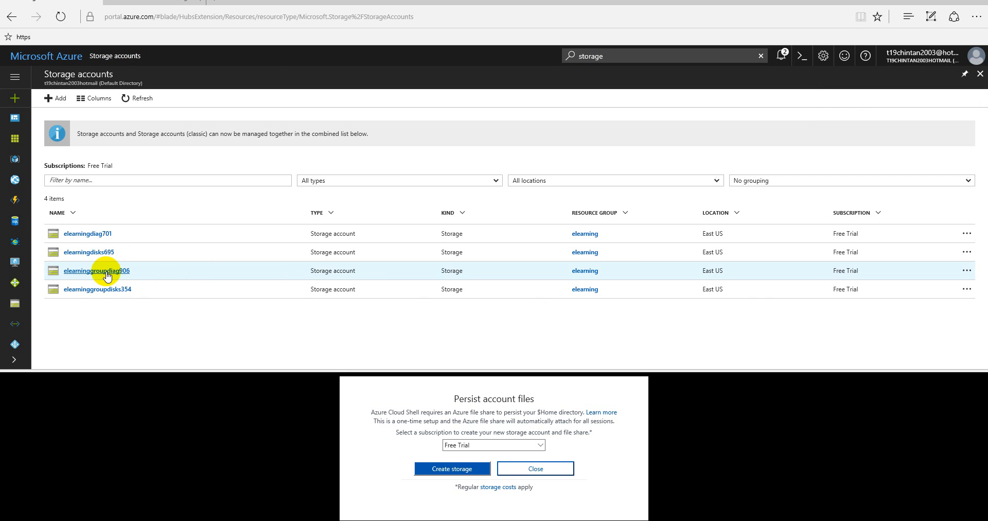
# Delete the elearninggroupdiag906 storage account, entering its name to confirm
pyautogui.click(107, 275)
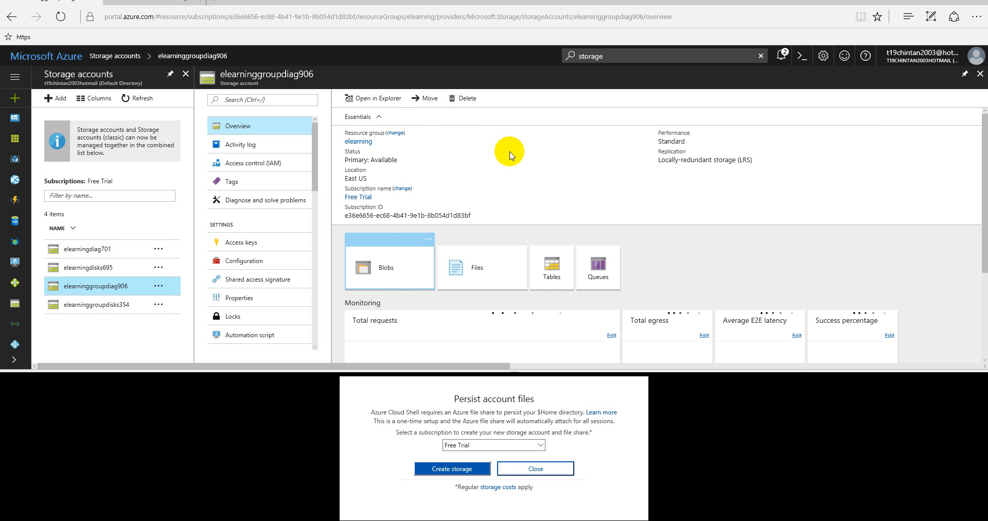
pyautogui.click(390, 100)
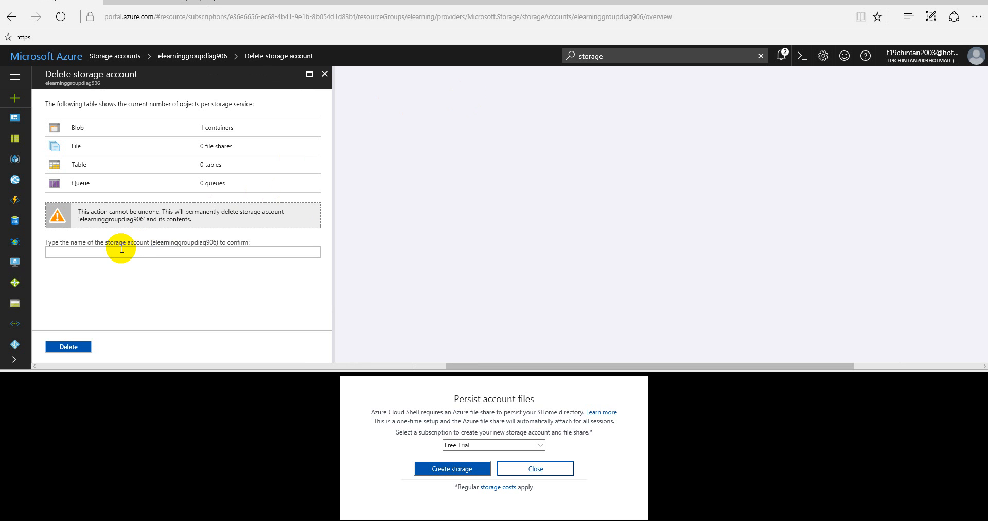
pyautogui.moveTo(79, 219); pyautogui.dragTo(146, 219)
pyautogui.hotkey('ctrl', 'c')
pyautogui.click(158, 251)
pyautogui.hotkey('ctrl', 'v')
pyautogui.click(68, 346)
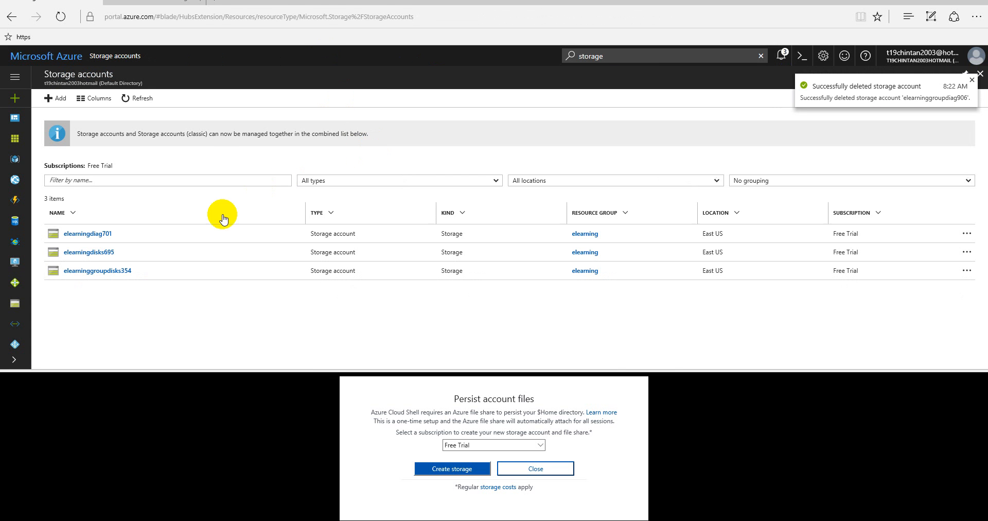
# Open the elearningdiag701 storage account and launch it in Microsoft Azure Storage Explorer, allowing the app switch
pyautogui.click(88, 232)
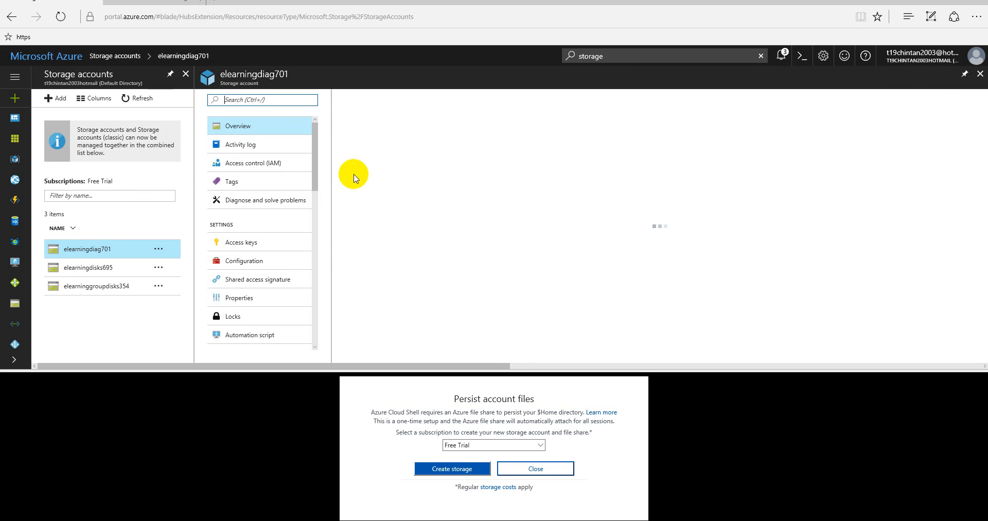
pyautogui.click(377, 100)
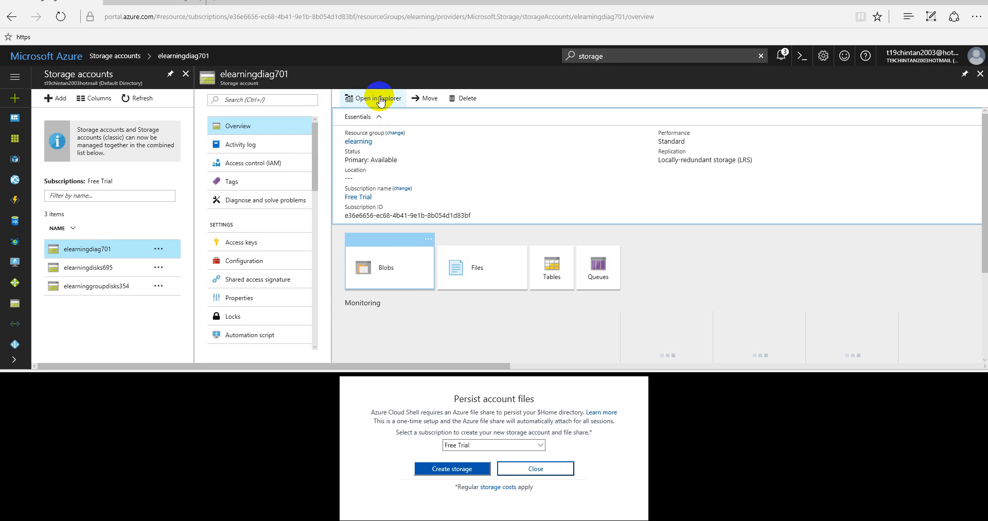
pyautogui.click(380, 100)
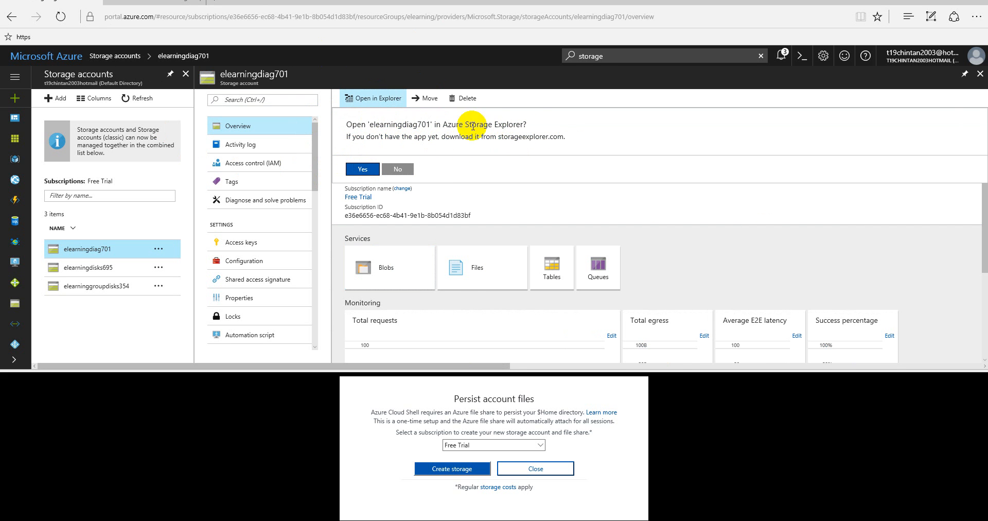
pyautogui.click(369, 172)
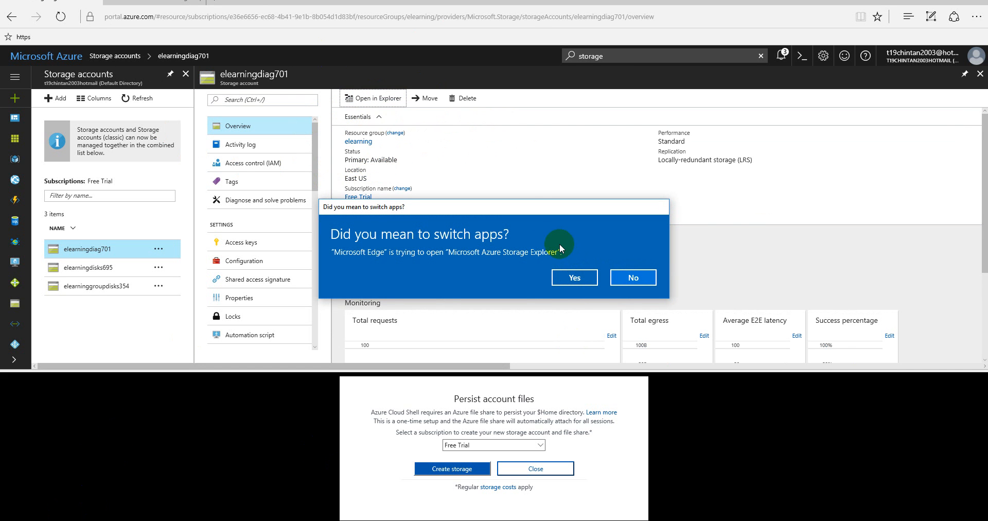
pyautogui.click(570, 276)
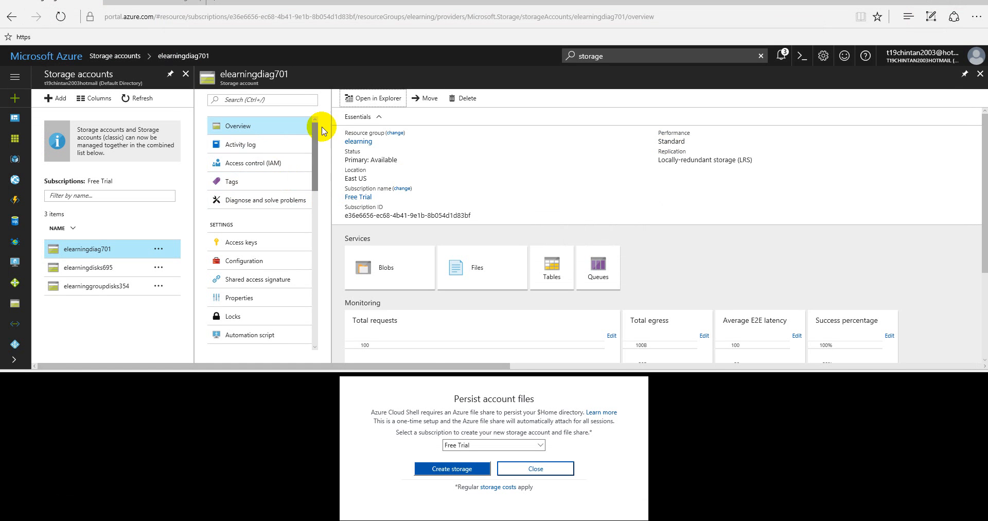
# Delete the elearningdiag701 storage account, confirming with its name, and dismiss the Cloud Shell storage prompt
pyautogui.click(453, 98)
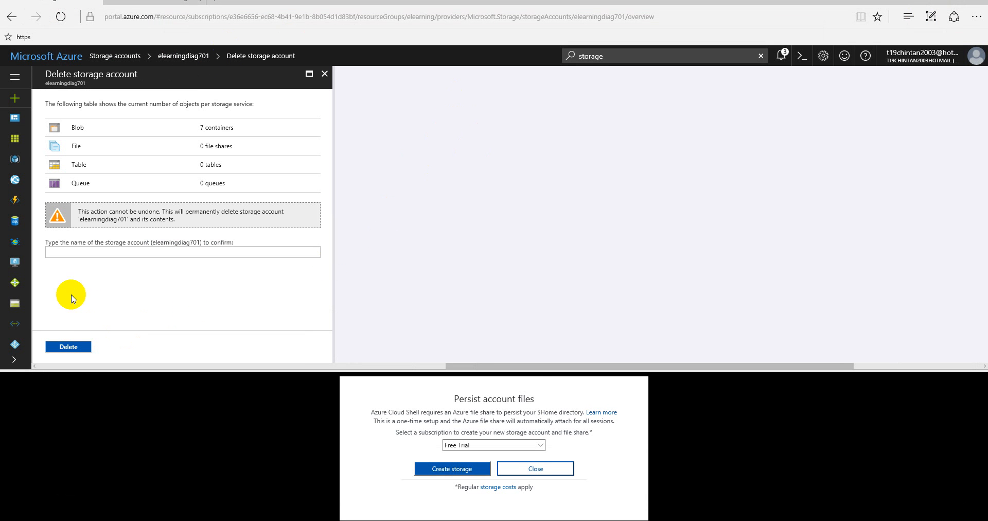
pyautogui.click(92, 252)
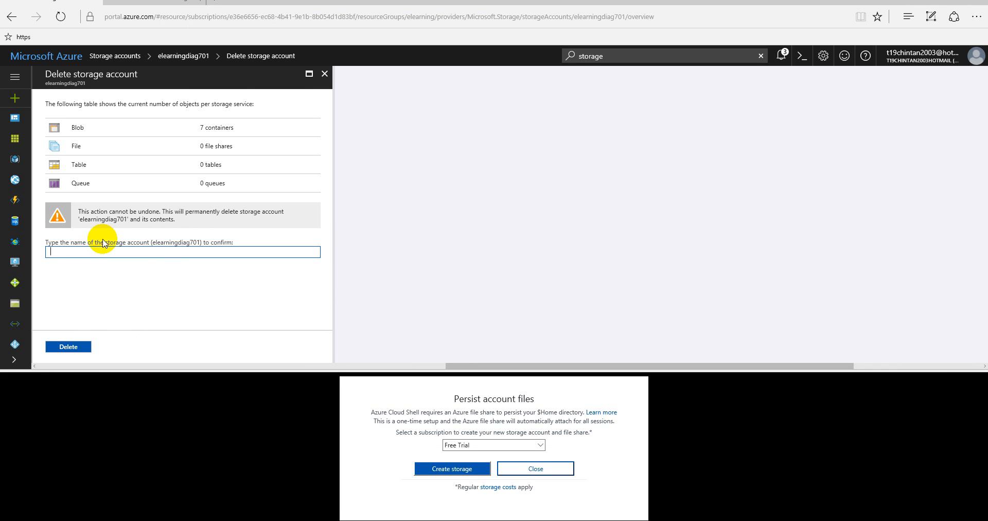
pyautogui.doubleClick(185, 244)
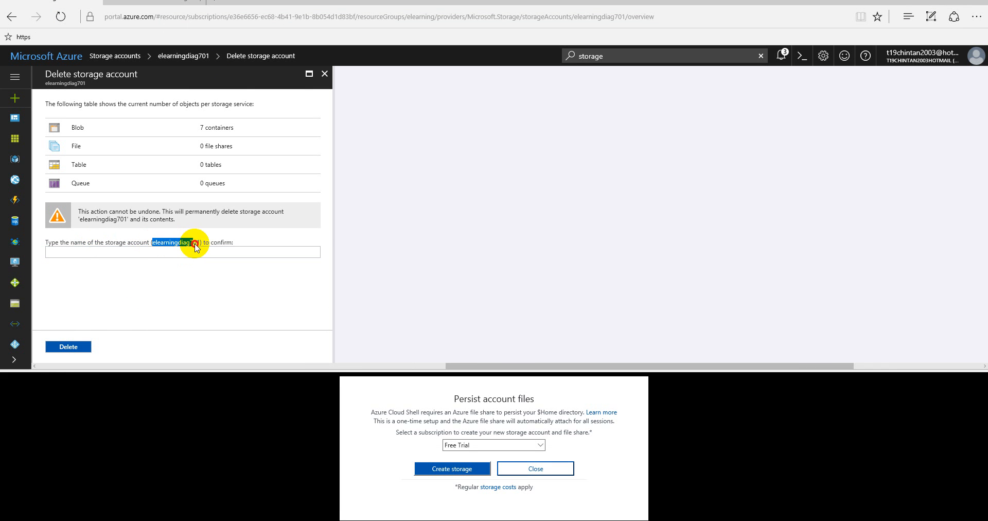
pyautogui.click(205, 252)
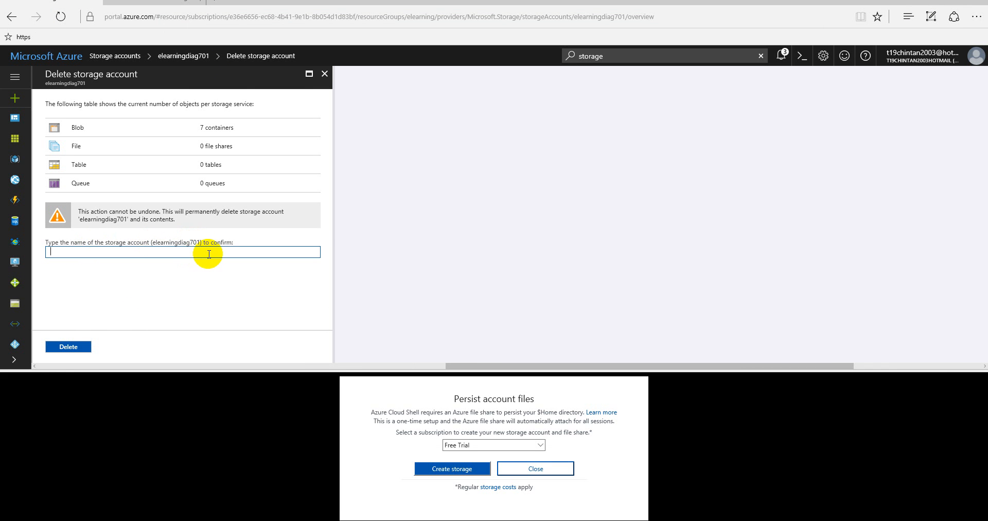
pyautogui.write('elearningdiag701')
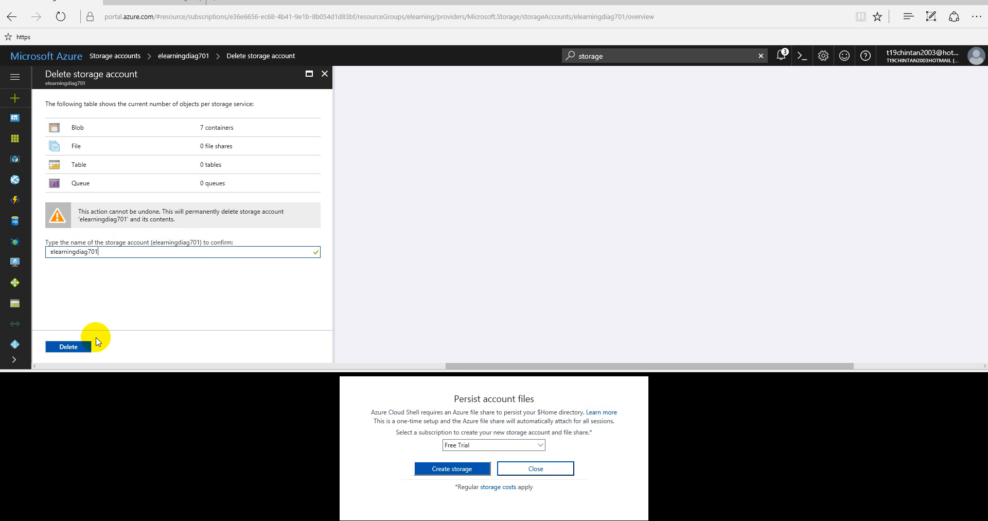
pyautogui.click(86, 346)
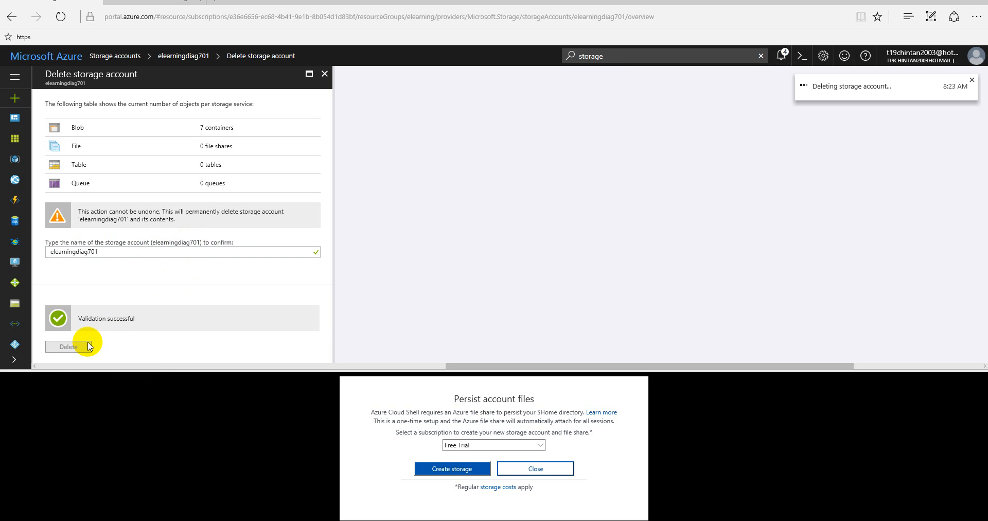
pyautogui.click(535, 468)
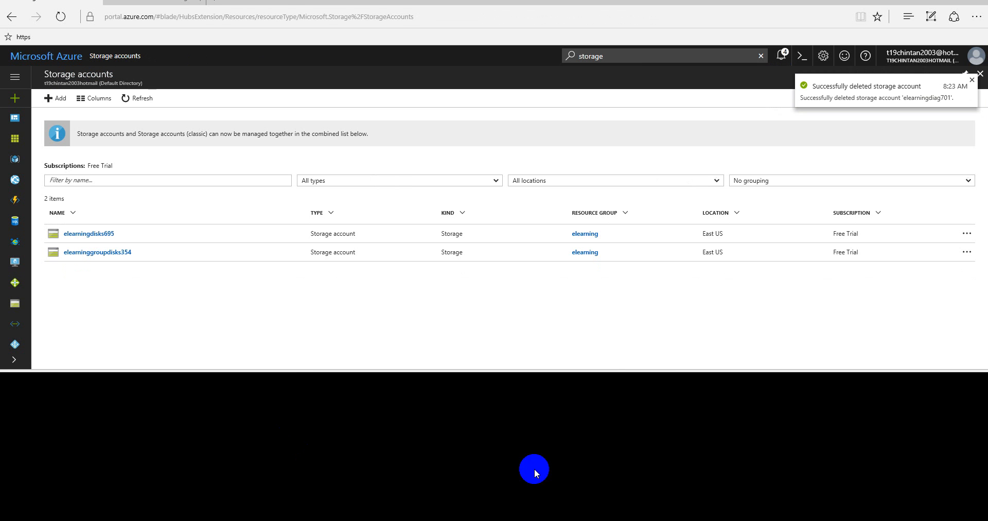
# Delete the elearninggroupdisks354 storage account, entering its name without the trailing quote mark to confirm
pyautogui.click(122, 252)
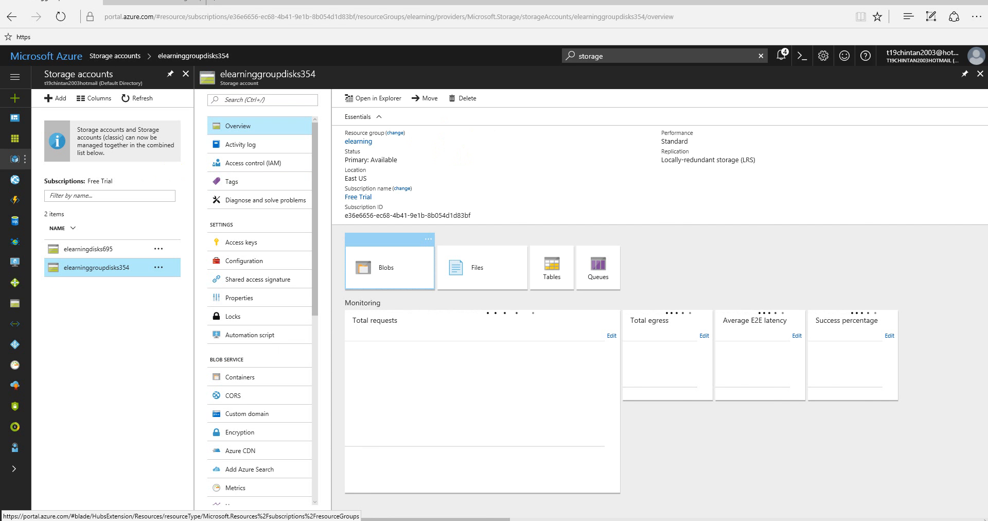
pyautogui.click(461, 101)
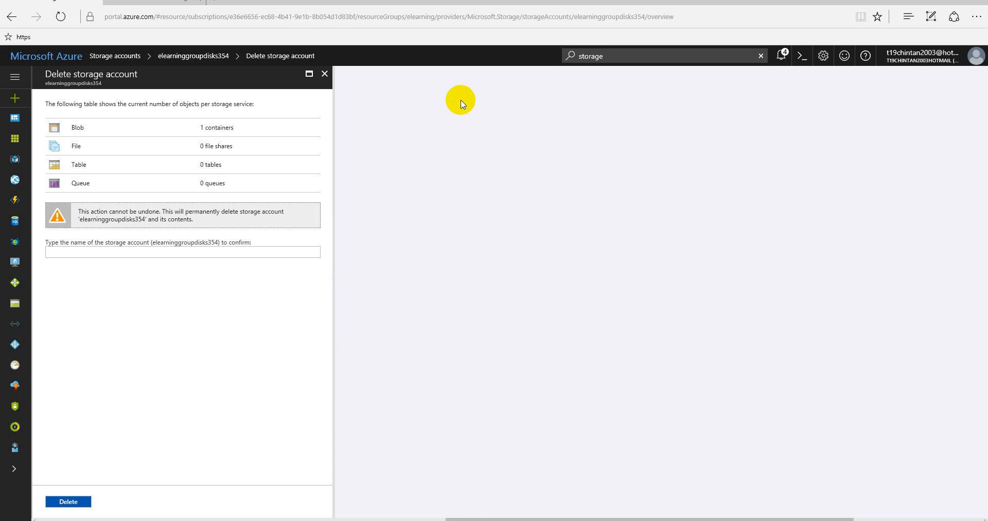
pyautogui.click(167, 251)
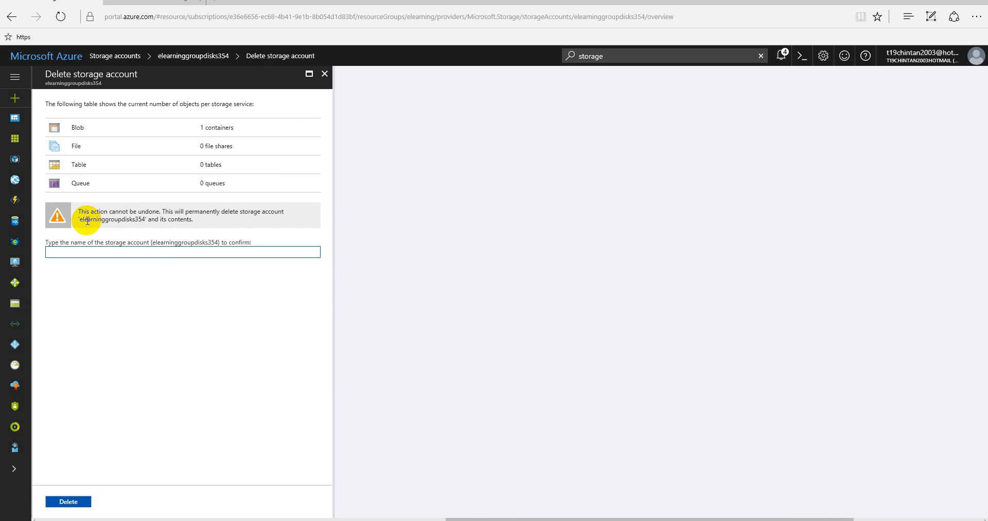
pyautogui.moveTo(78, 220); pyautogui.dragTo(147, 225)
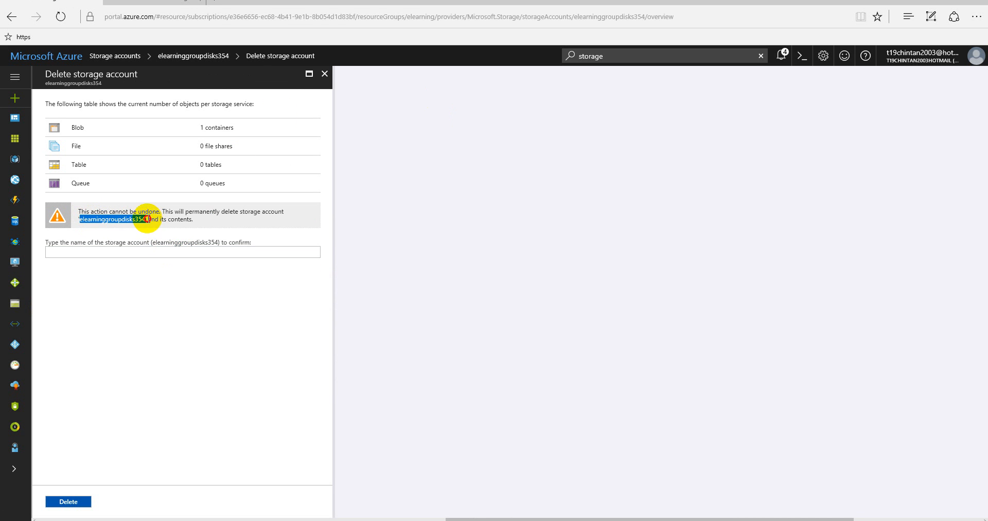
pyautogui.click(166, 251)
pyautogui.hotkey('ctrl', 'v')
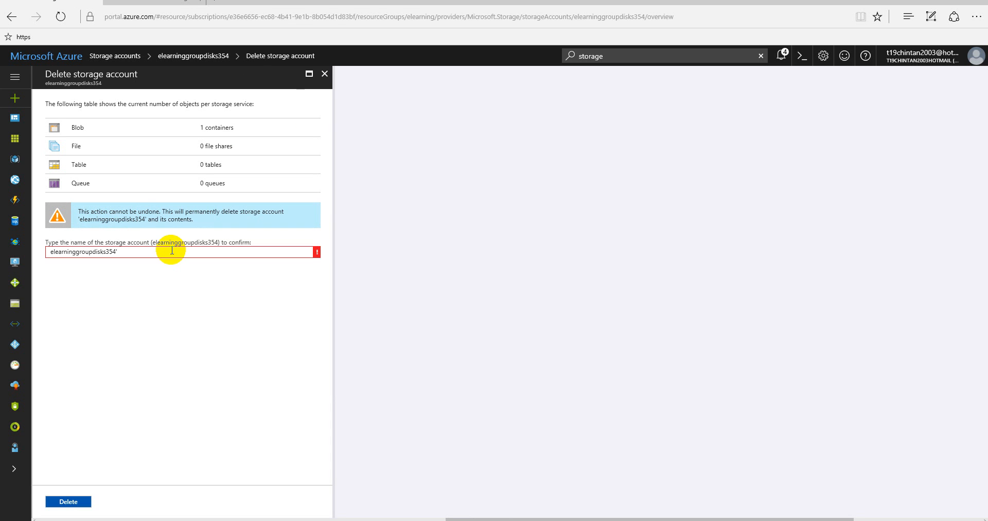
pyautogui.click(138, 333)
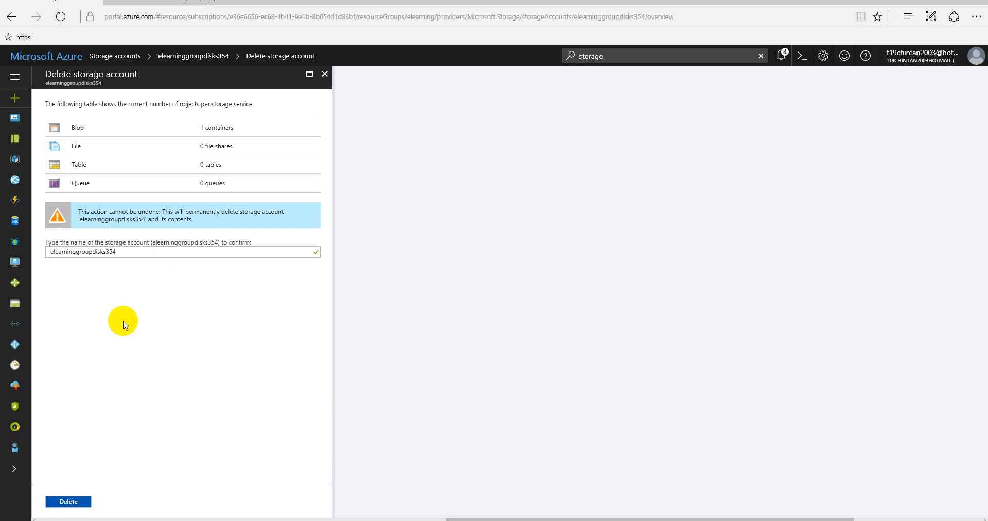
pyautogui.click(67, 501)
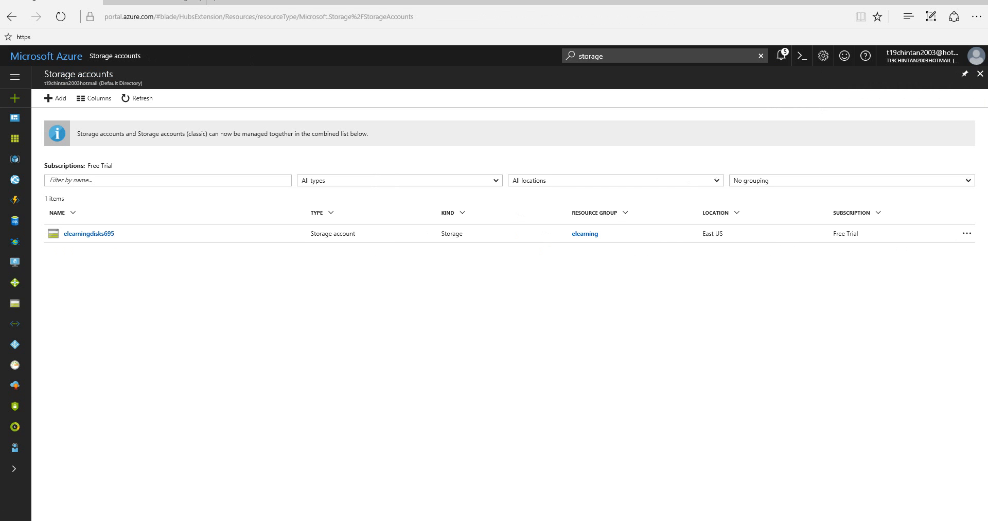
# Delete the remaining storage account, elearningdisks695, entering its name to confirm
pyautogui.click(89, 233)
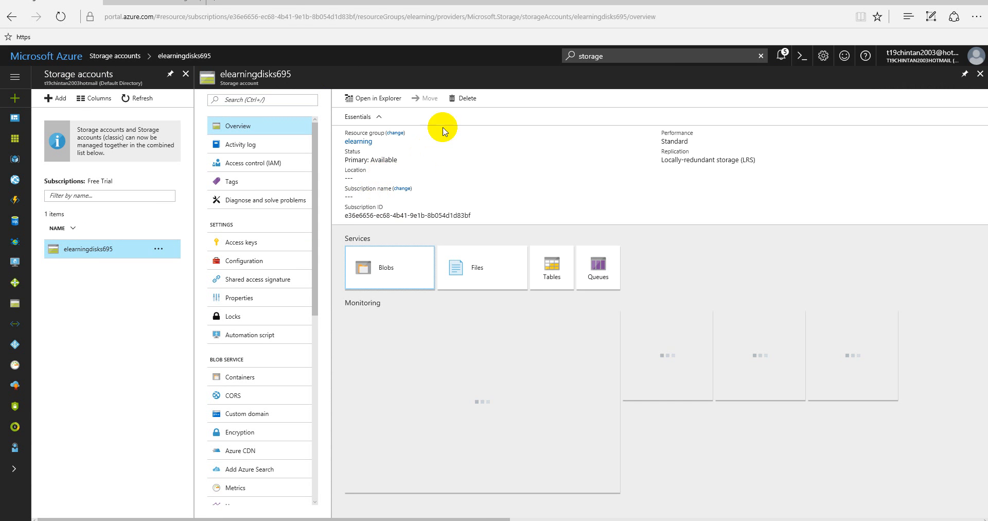
pyautogui.click(466, 99)
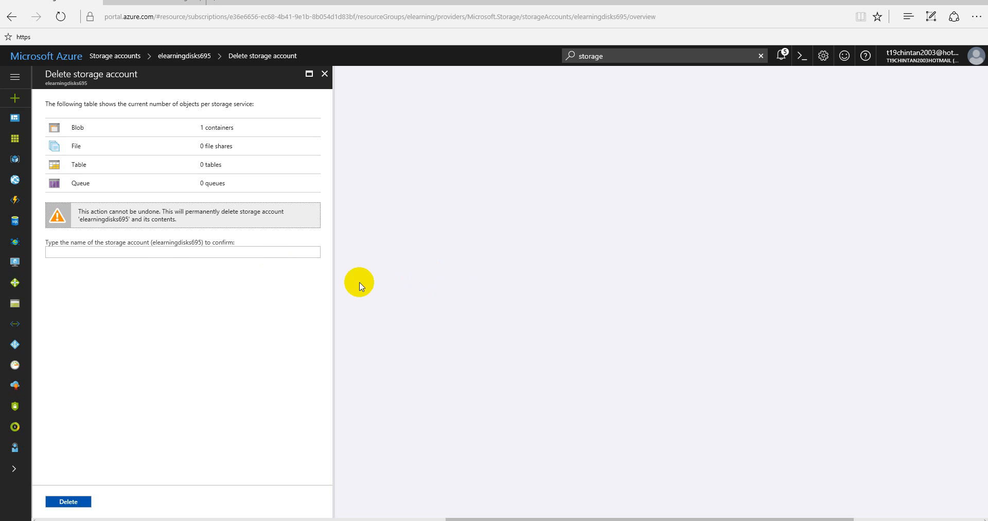
pyautogui.click(148, 252)
pyautogui.write('e')
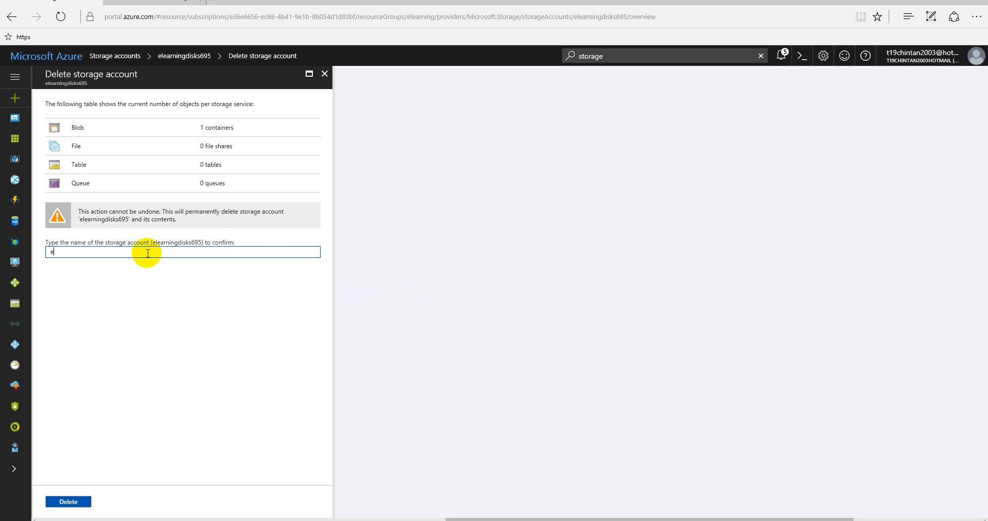
pyautogui.write('learningdisks')
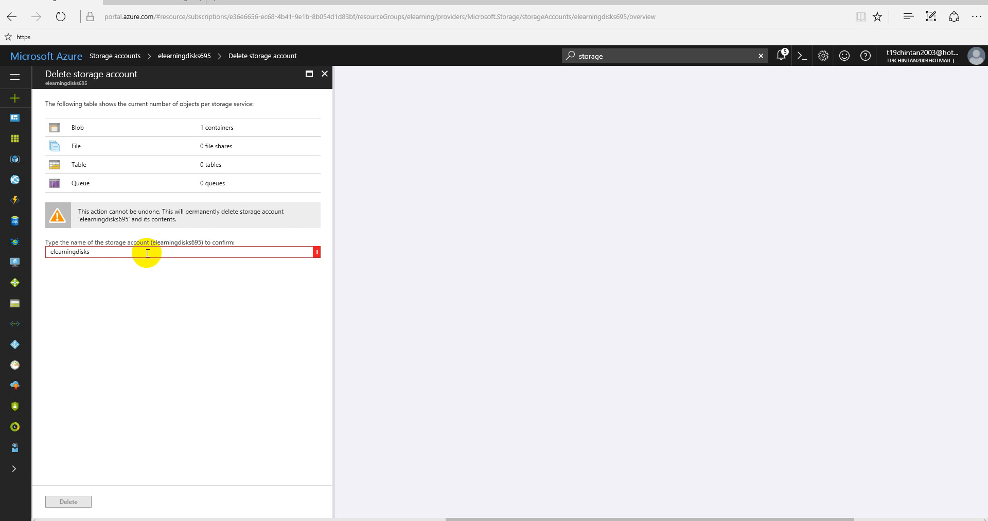
pyautogui.write('695')
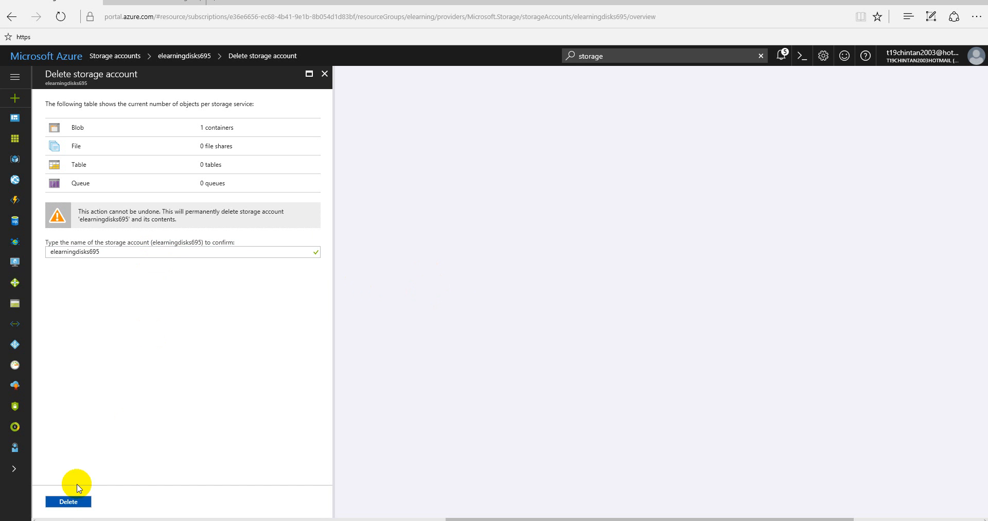
pyautogui.click(70, 501)
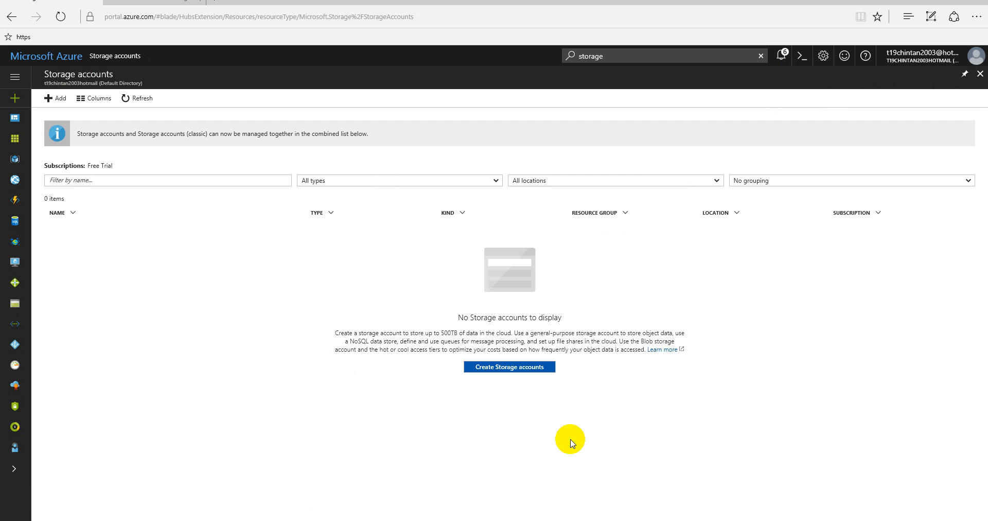
# Return to the dashboard, remove the elearningserver tile and open the notifications to review the deletions
pyautogui.click(52, 98)
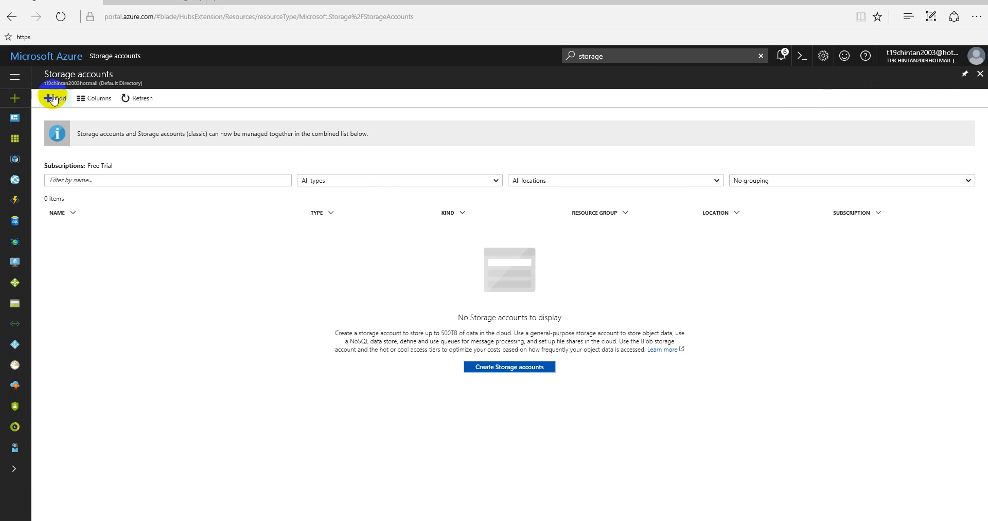
pyautogui.click(29, 81)
pyautogui.click(56, 118)
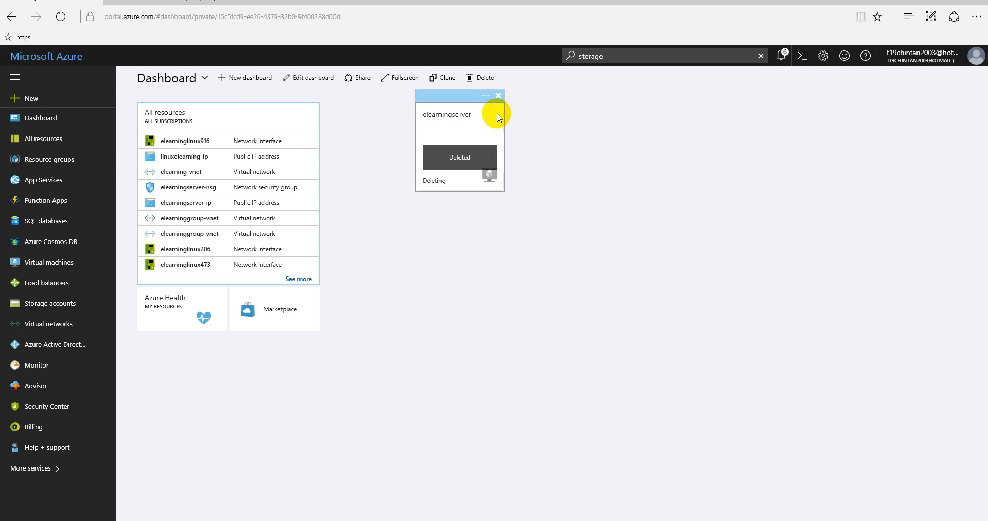
pyautogui.click(499, 97)
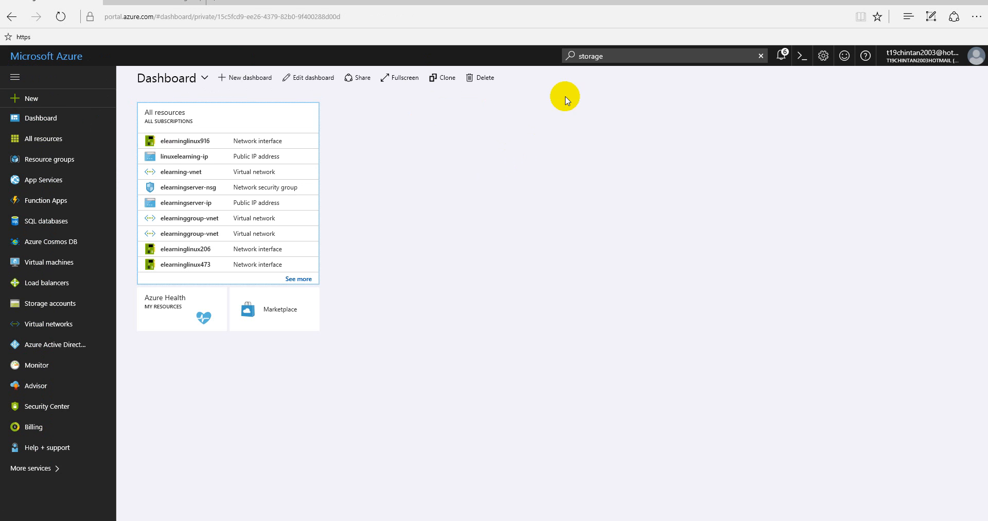
pyautogui.click(781, 55)
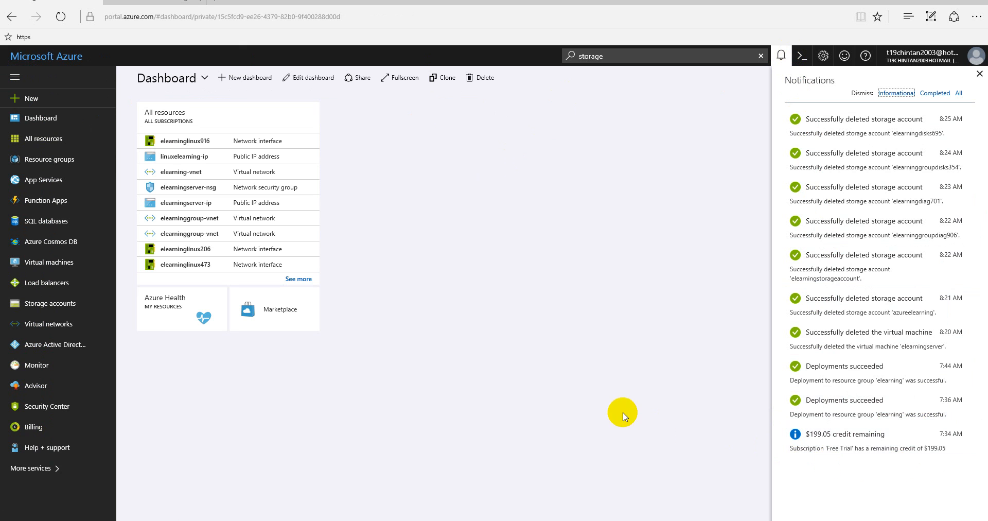
pyautogui.click(434, 353)
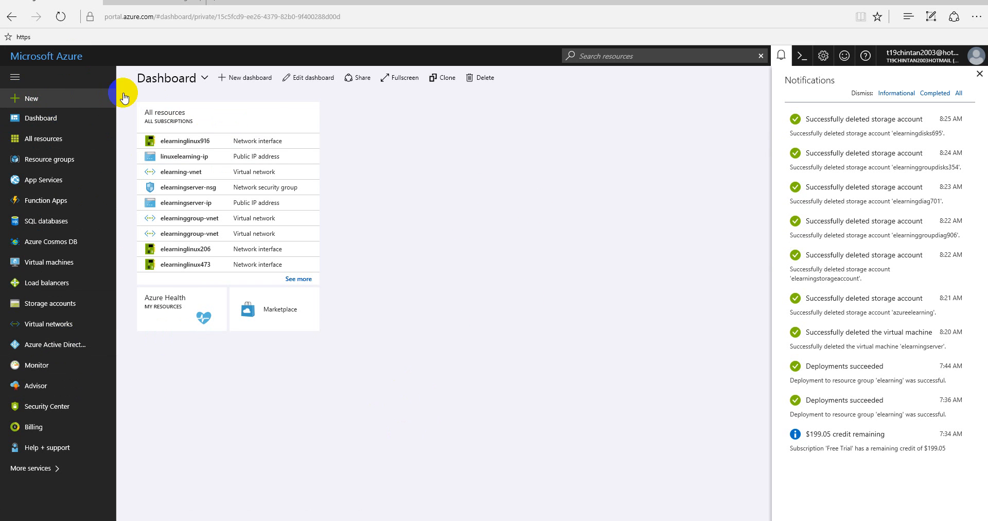
# Search the marketplace for "Storage account - blob, file, table, queue", close the notifications and start creating that resource
pyautogui.click(45, 98)
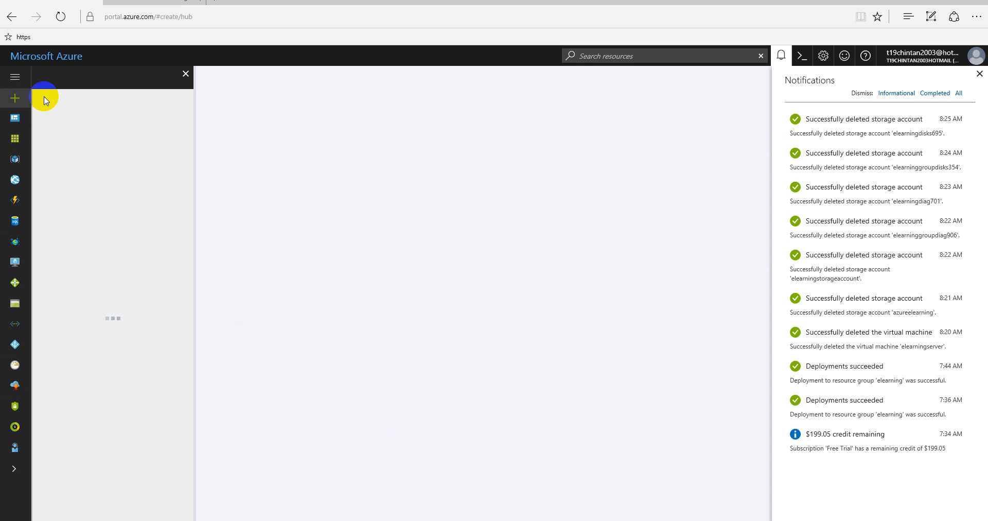
pyautogui.click(79, 109)
pyautogui.write('s')
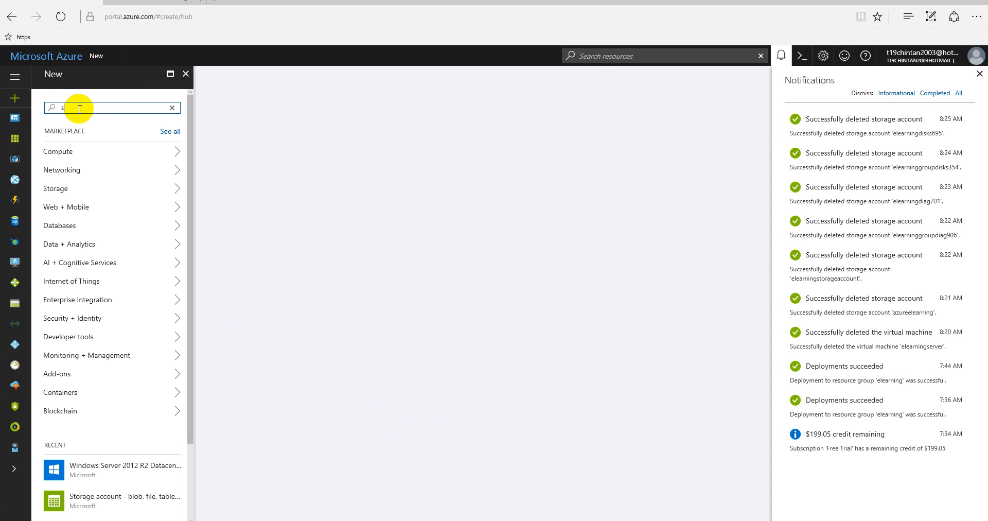
pyautogui.write('torage')
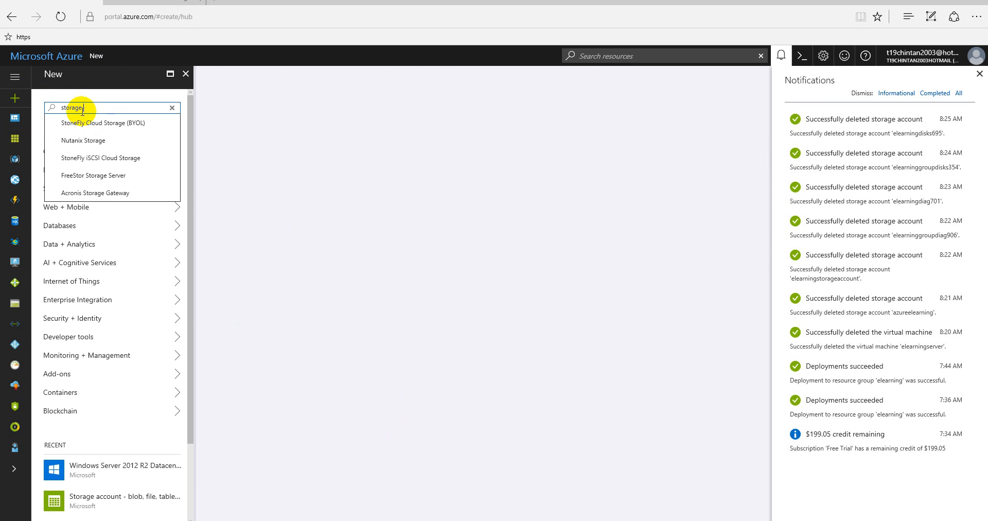
pyautogui.write(' acc')
pyautogui.click(98, 123)
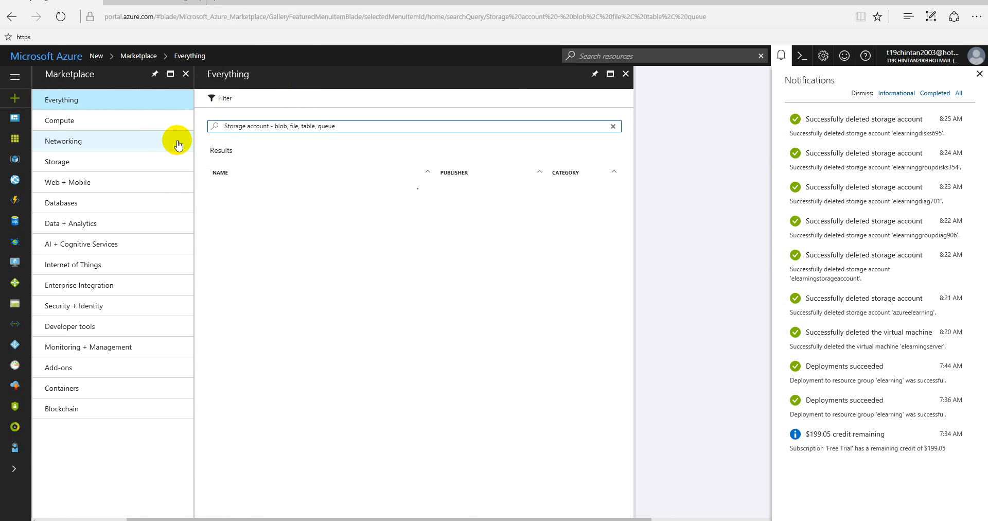
pyautogui.click(288, 200)
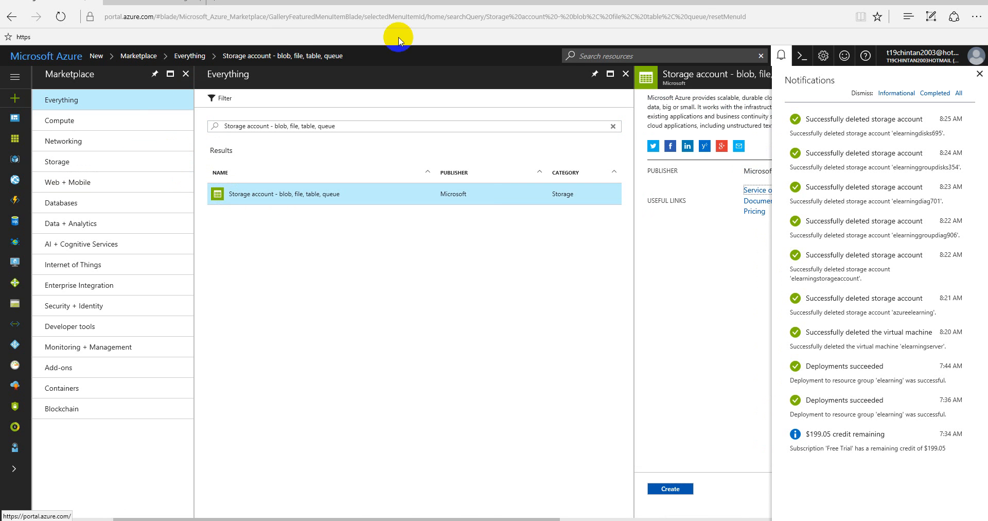
pyautogui.click(981, 75)
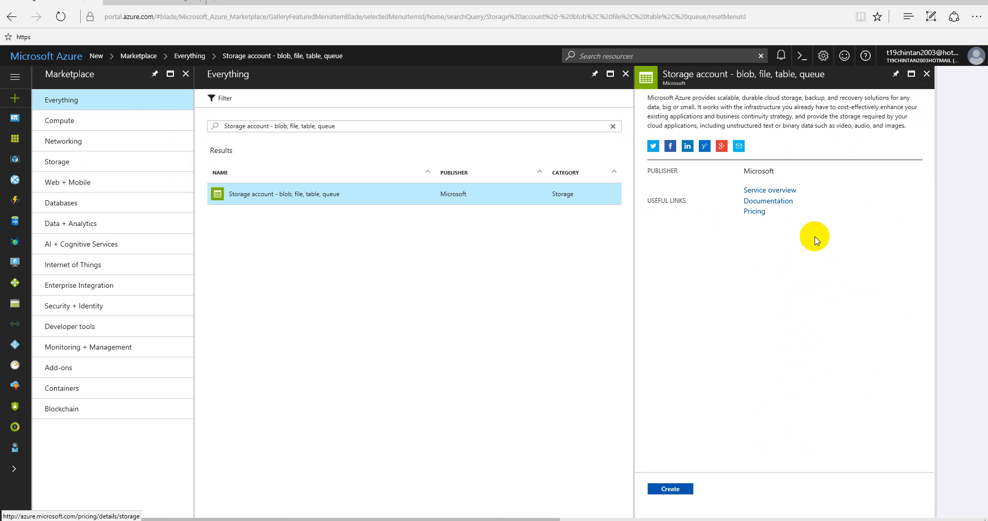
pyautogui.click(670, 488)
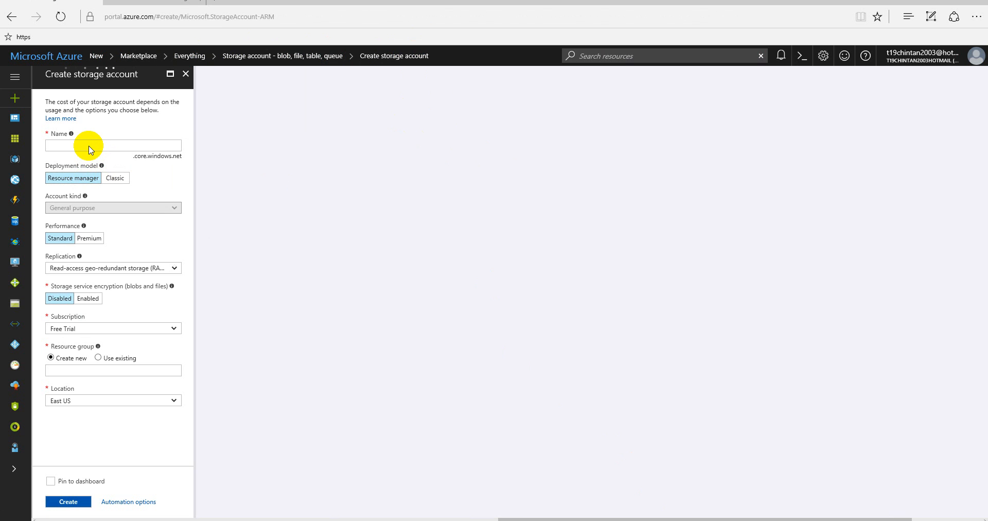
# Name the new storage account elearningsearch, replacing the first entry azuresearch
pyautogui.click(87, 146)
pyautogui.write('azuresearch')
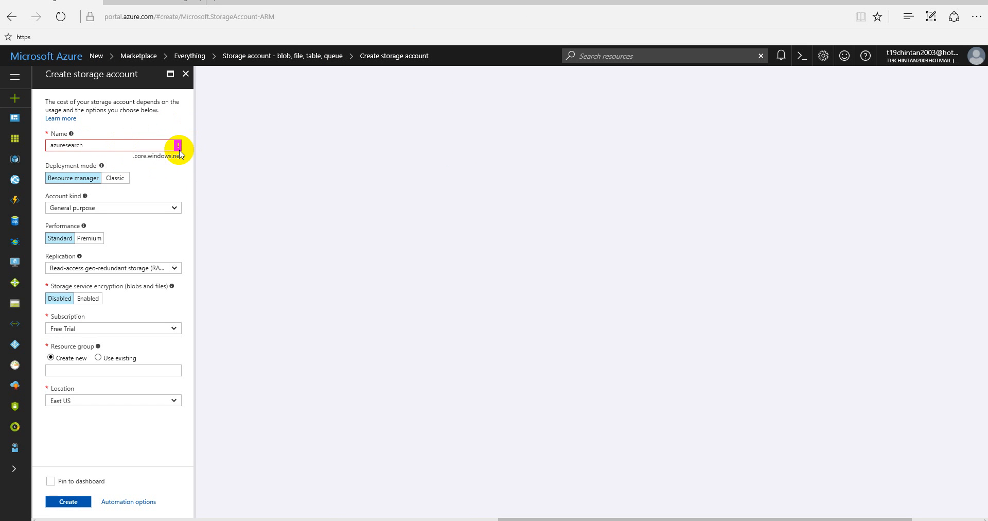
pyautogui.moveTo(179, 149)
pyautogui.doubleClick(109, 143)
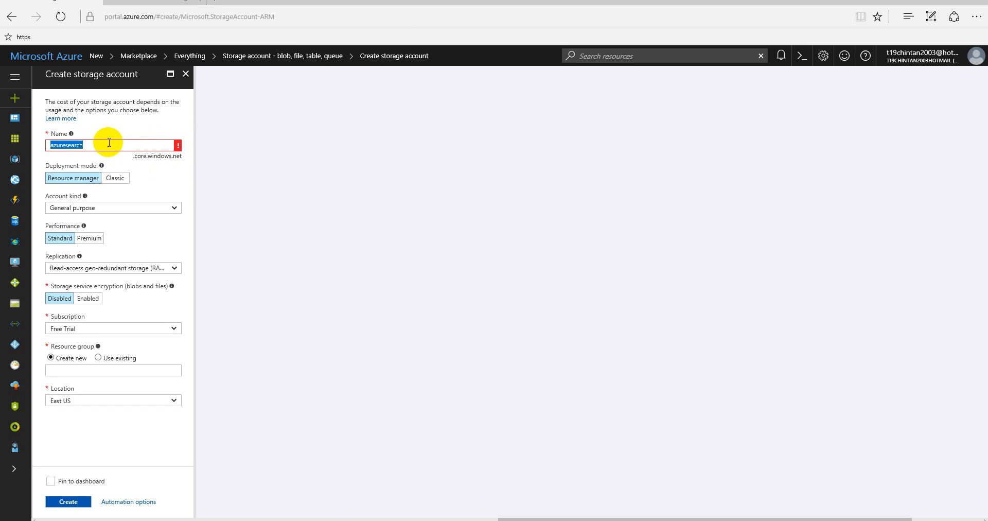
pyautogui.write('elearningsearch')
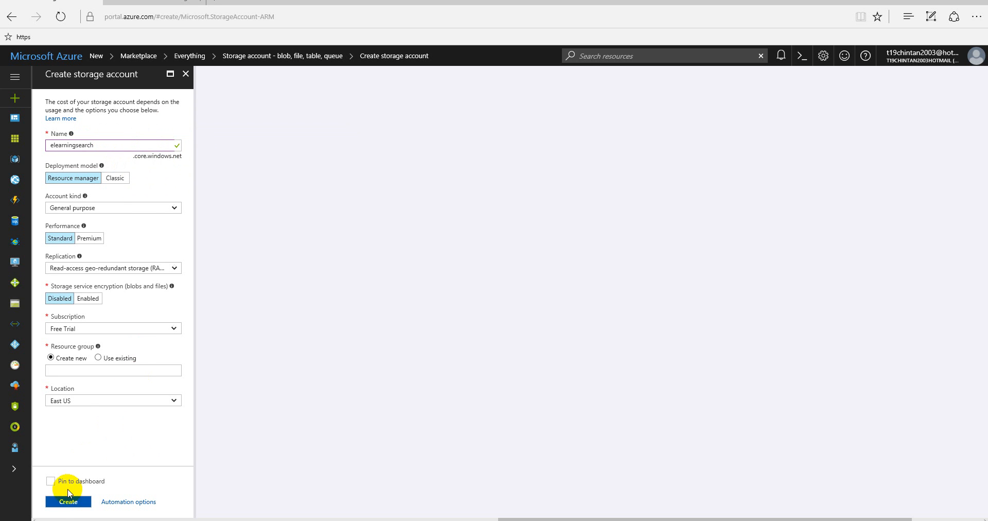
# Create the storage account in the existing elearning resource group and check its deployment details and notifications
pyautogui.click(98, 357)
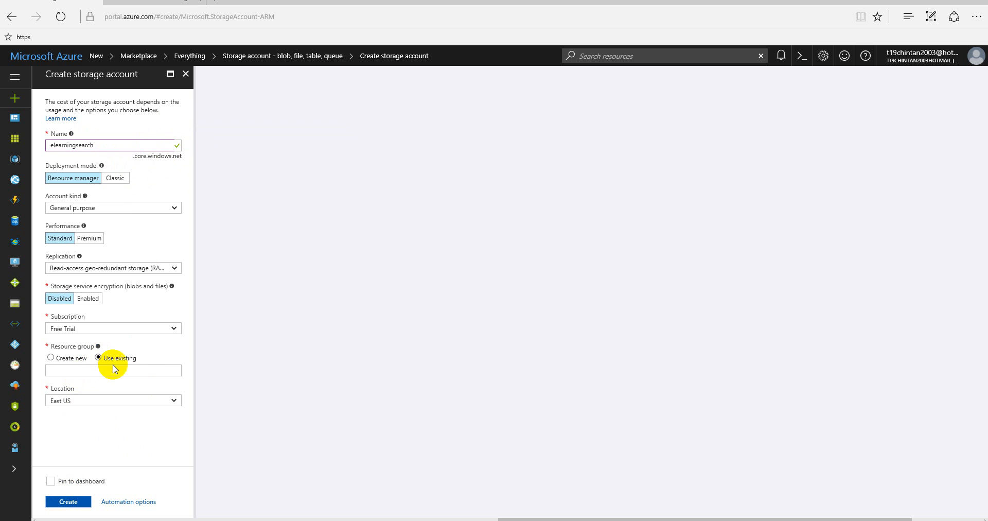
pyautogui.click(168, 370)
pyautogui.click(88, 385)
pyautogui.click(84, 498)
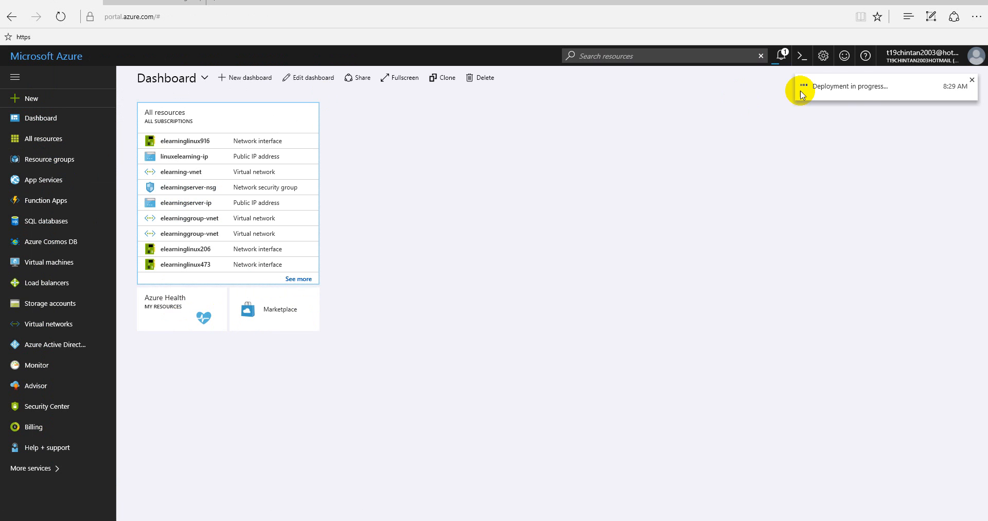
pyautogui.click(866, 85)
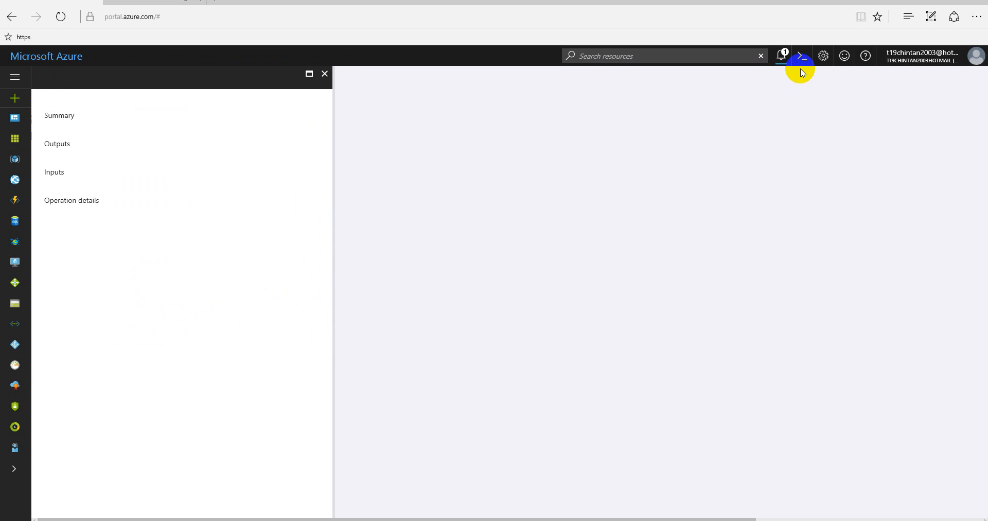
pyautogui.click(782, 57)
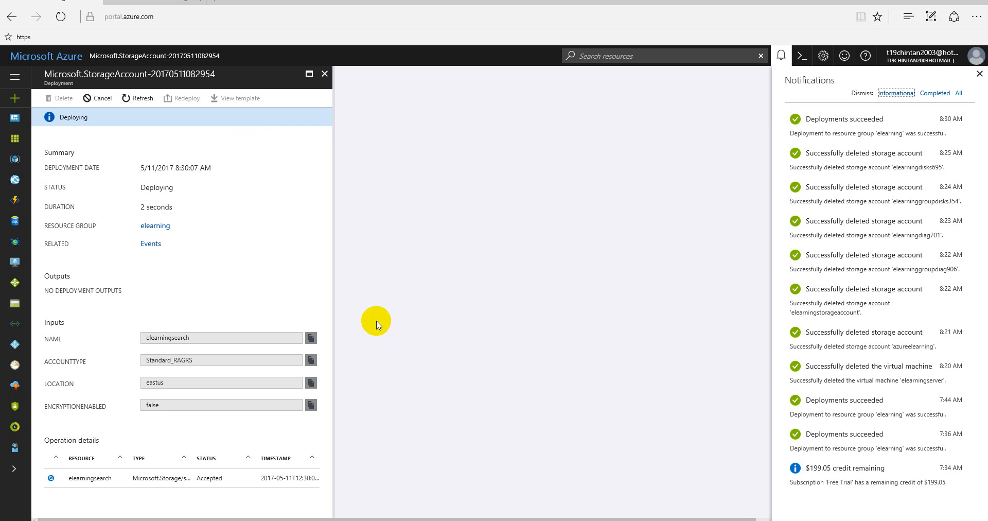
# Return to the dashboard, search the resources for storage and open the elearningsearch account from Storage accounts
pyautogui.click(12, 79)
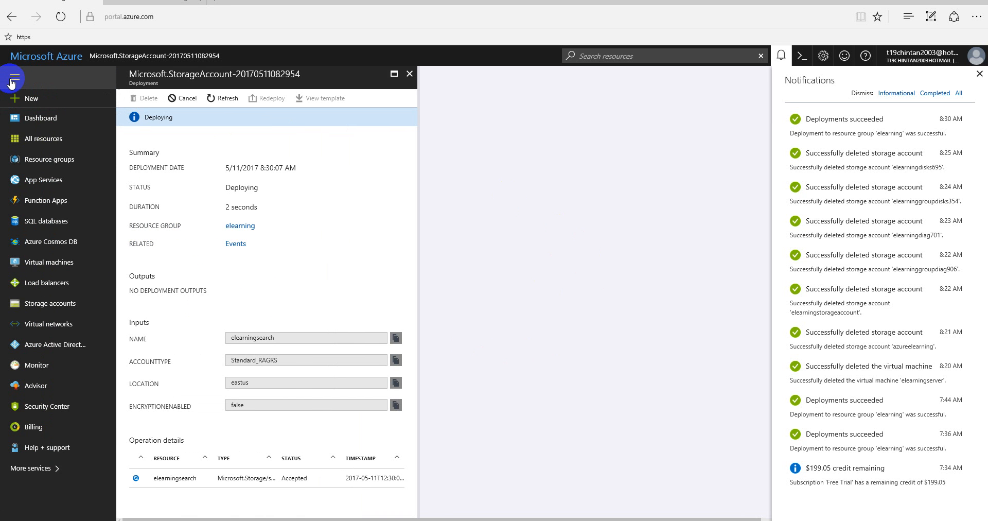
pyautogui.click(56, 123)
pyautogui.click(589, 55)
pyautogui.write('st')
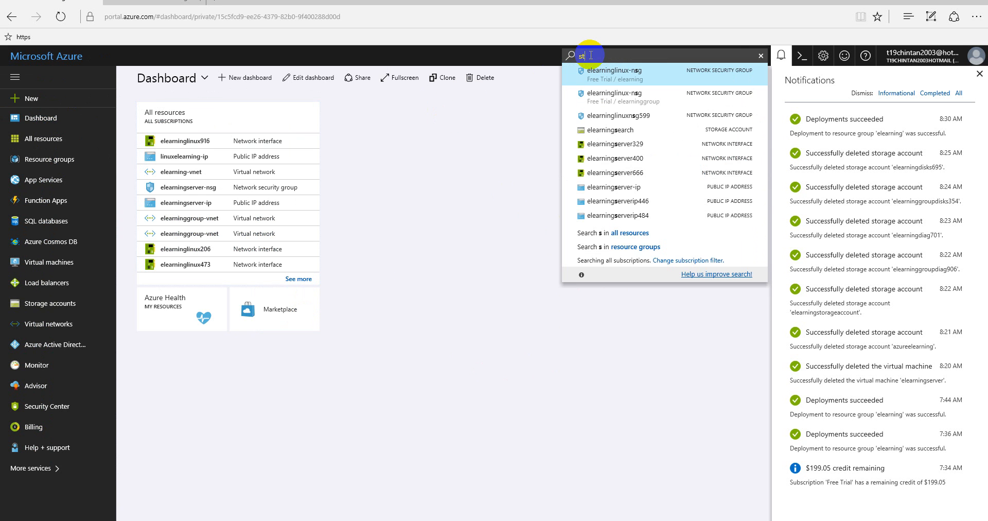
pyautogui.write('orage')
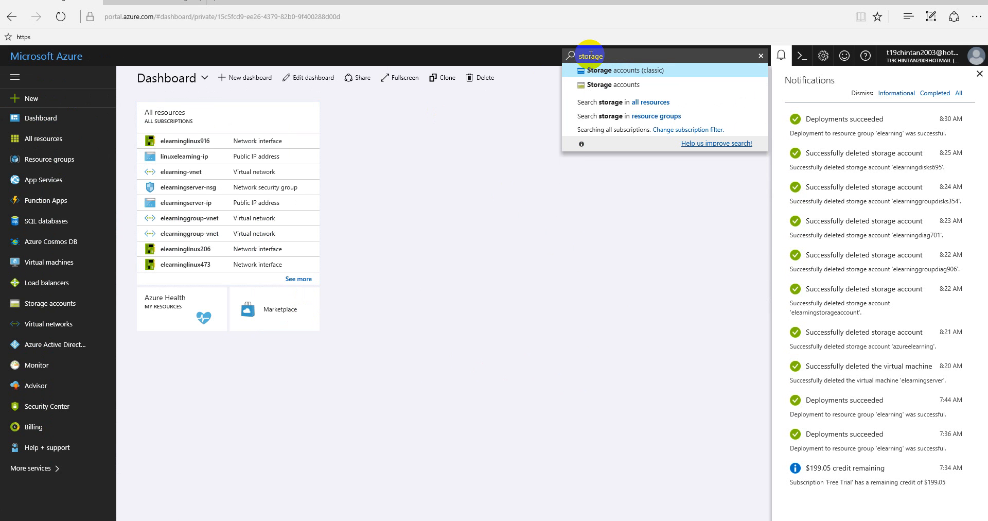
pyautogui.click(600, 84)
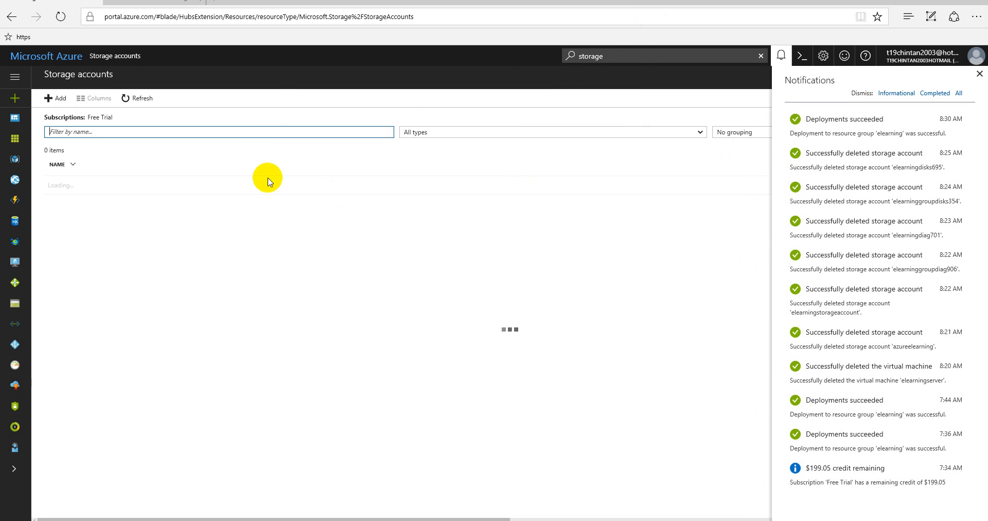
pyautogui.click(85, 233)
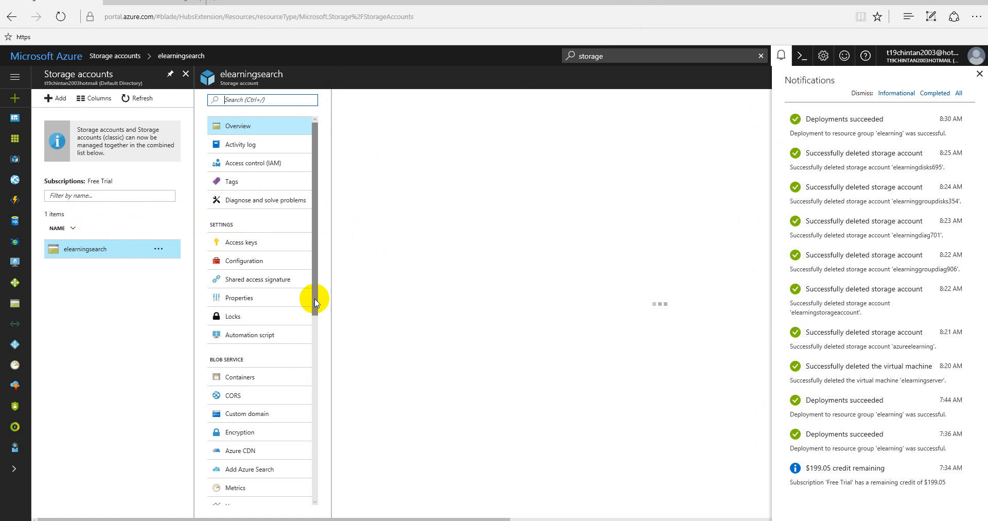
# Open Add Azure Search under the elearningsearch account's blob service and close the notifications
pyautogui.scroll(-3, 313, 360)
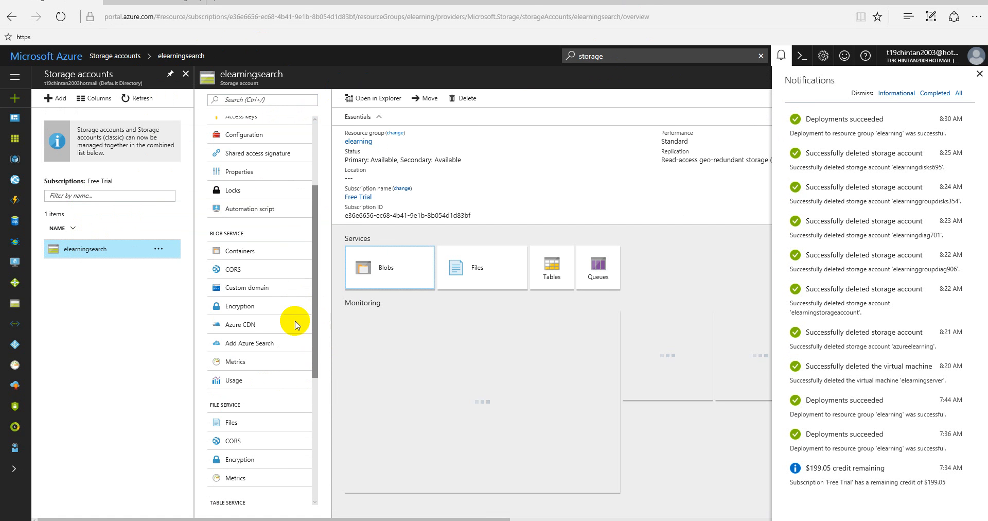
pyautogui.click(247, 342)
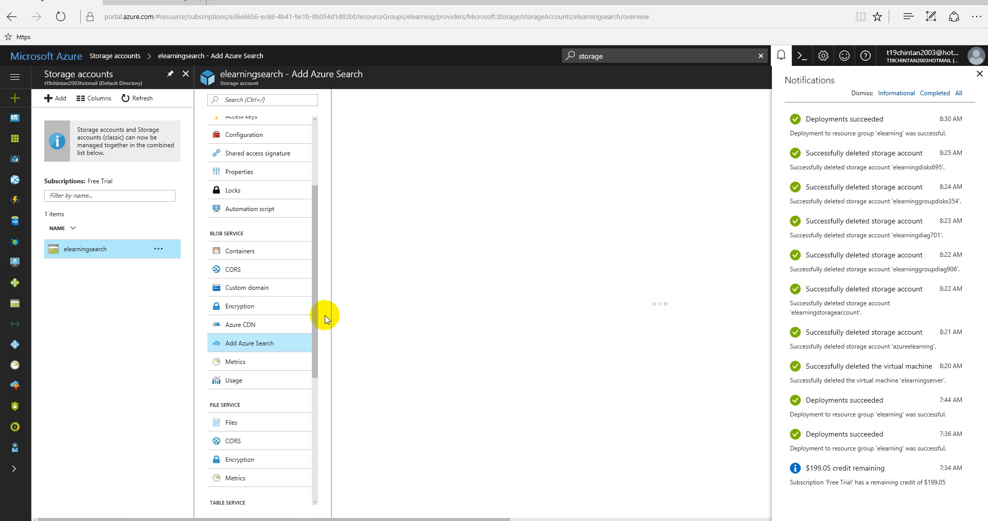
pyautogui.moveTo(315, 337); pyautogui.dragTo(315, 398)
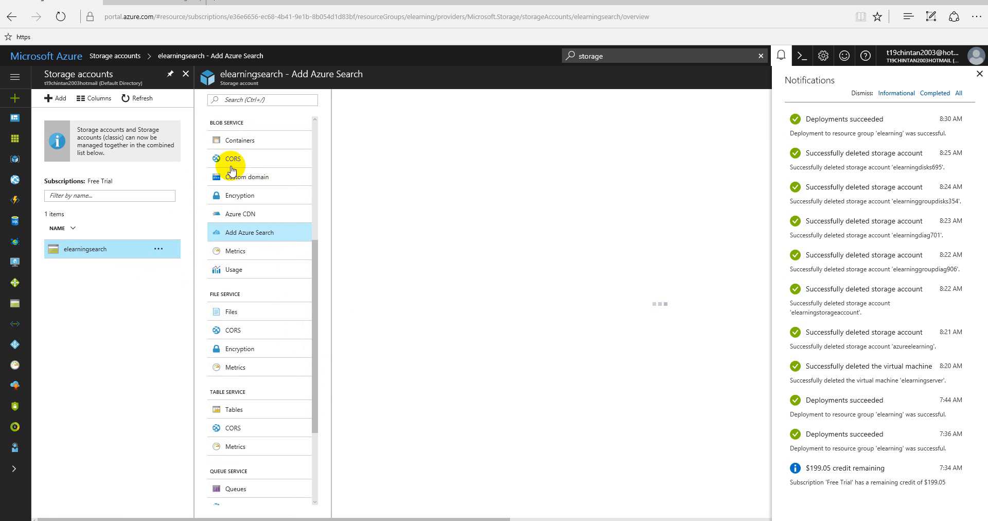
pyautogui.click(980, 74)
pyautogui.click(237, 236)
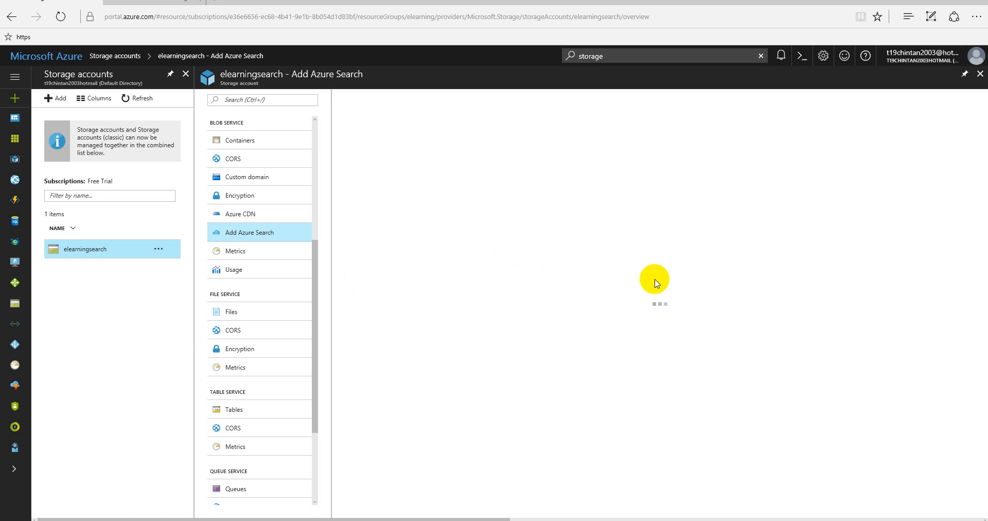
pyautogui.moveTo(315, 287); pyautogui.dragTo(306, 320)
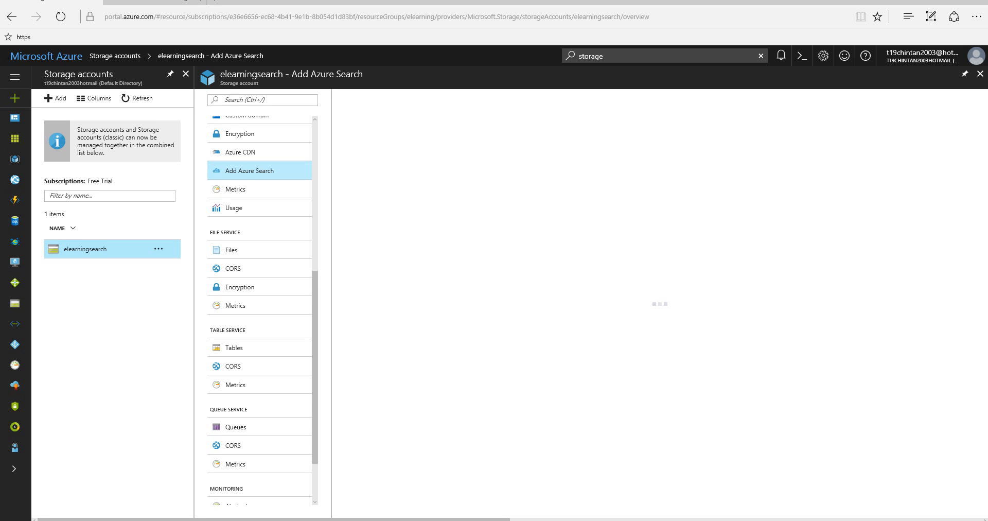
pyautogui.tripleClick(260, 173)
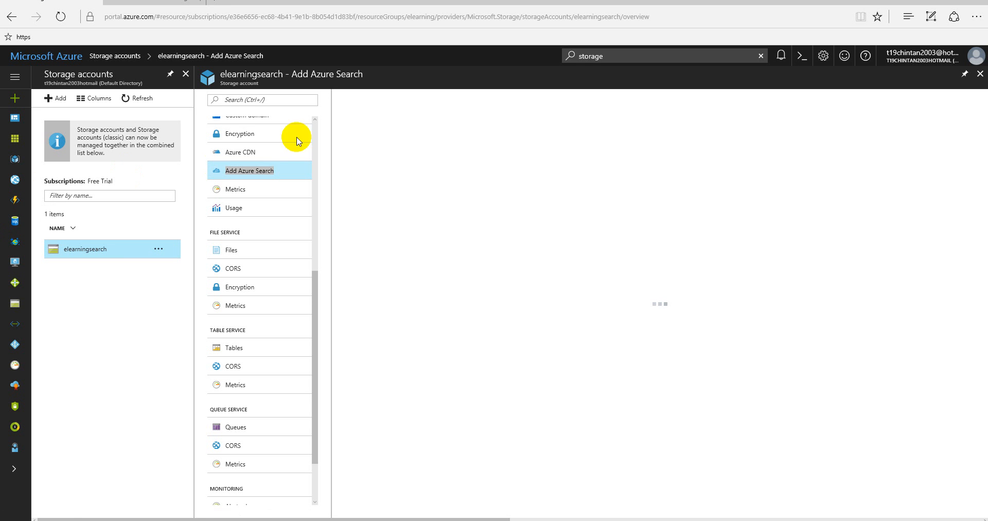
# View the blob service's Usage page and try to open Add Azure Search again
pyautogui.click(238, 206)
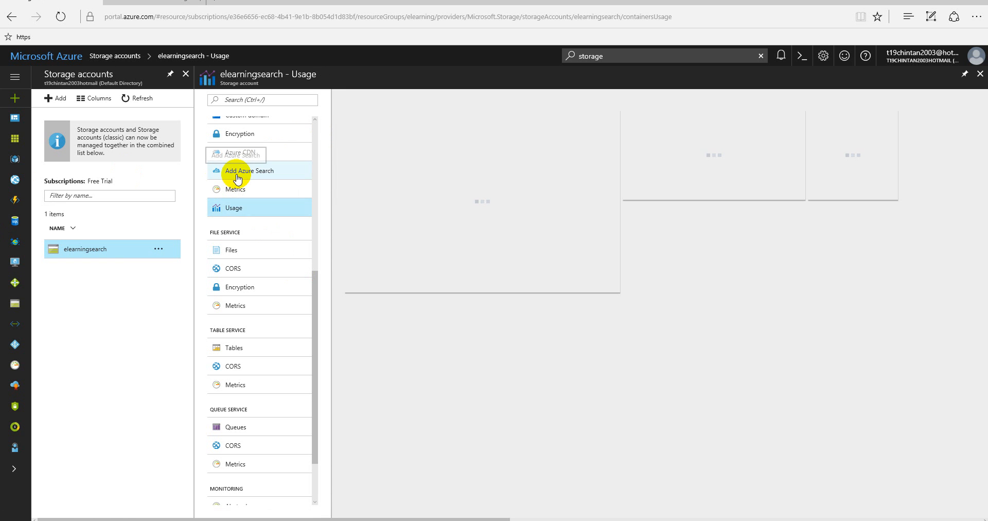
pyautogui.click(238, 178)
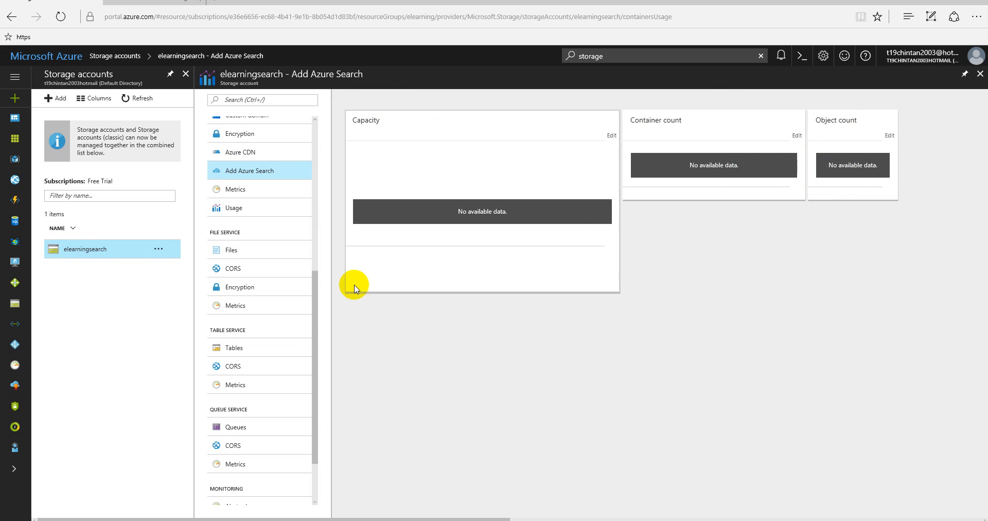
pyautogui.click(475, 212)
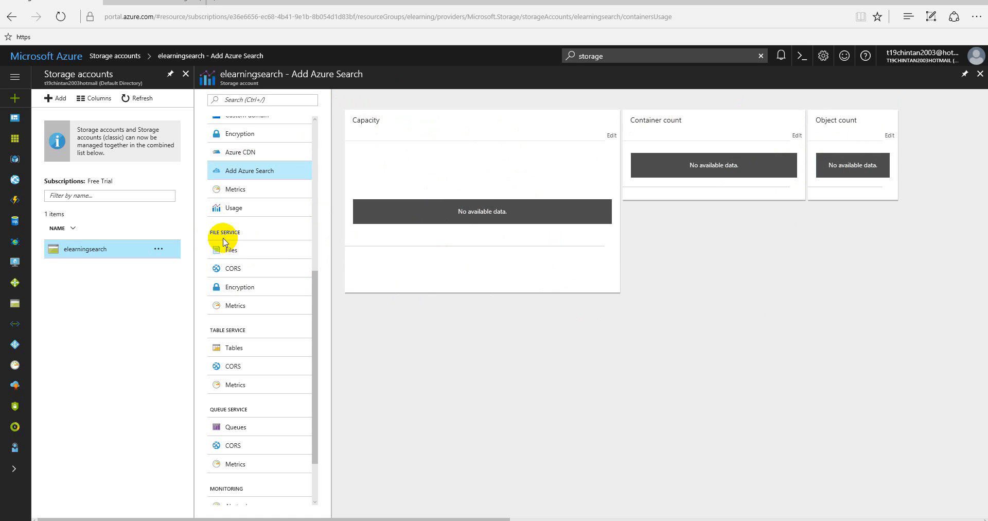
# Try the Enabled option for storage service encryption on the file service and blob service Encryption pages without saving
pyautogui.click(240, 287)
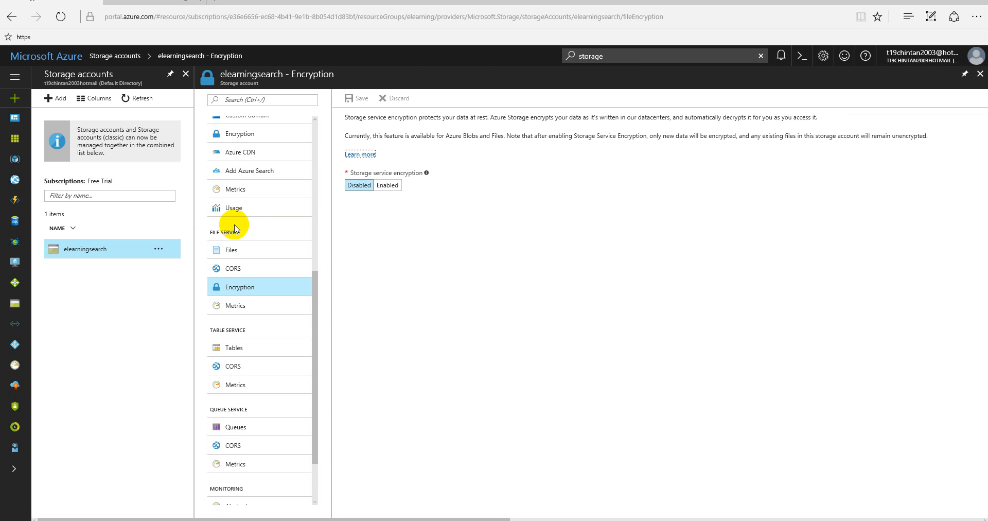
pyautogui.click(385, 187)
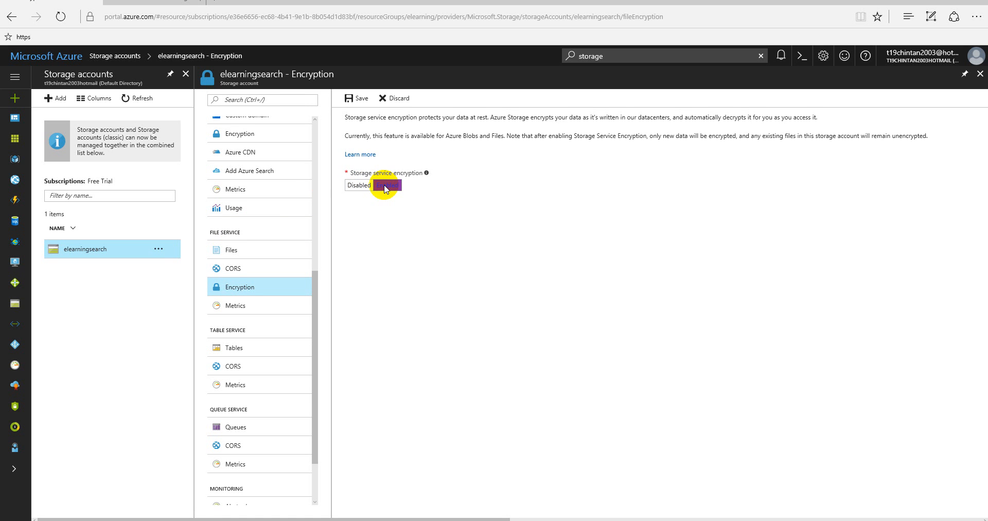
pyautogui.click(358, 185)
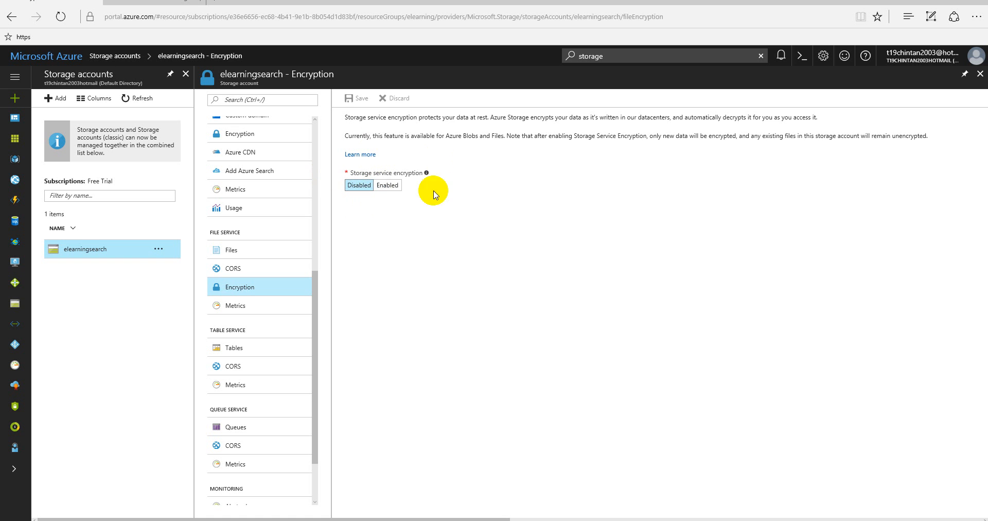
pyautogui.click(234, 137)
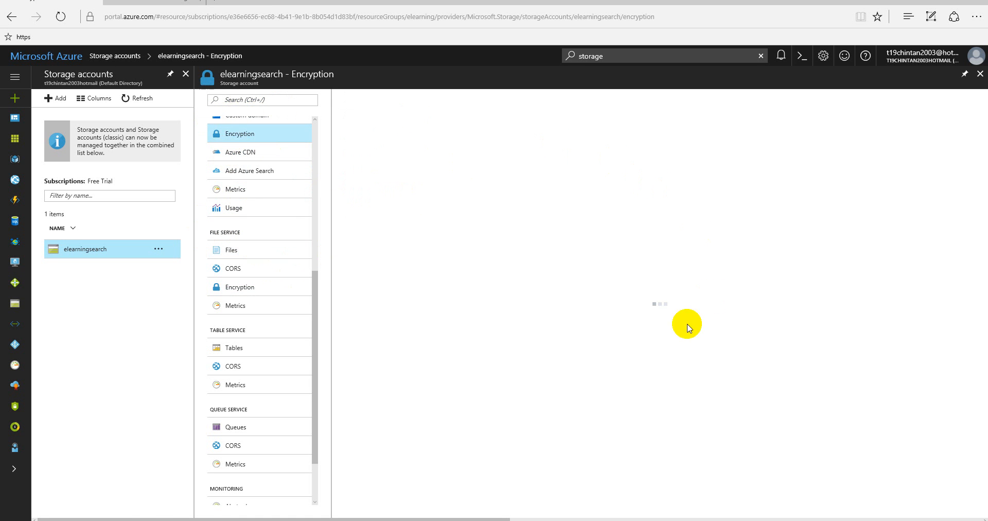
pyautogui.click(387, 188)
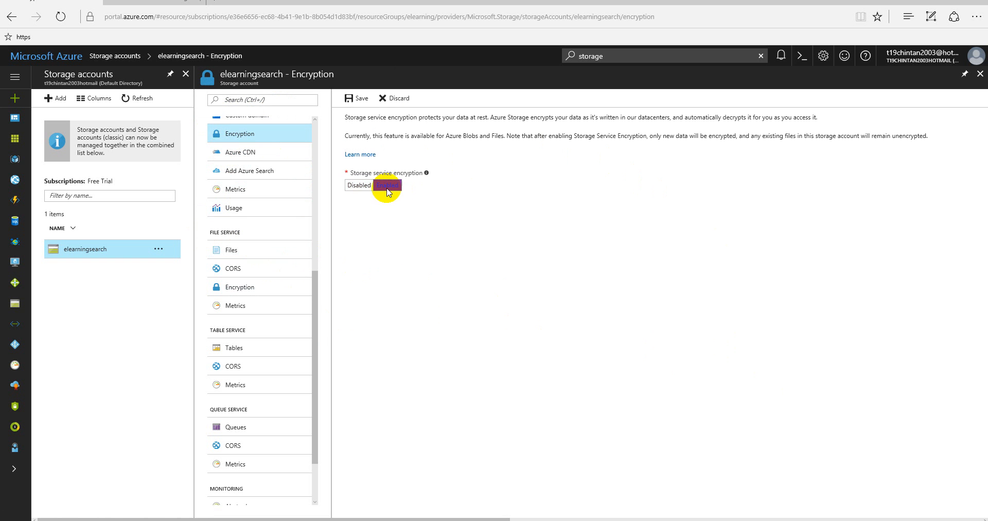
# Set storage service encryption to Enabled for the elearningsearch account's file service and save the setting
pyautogui.click(257, 286)
pyautogui.click(467, 283)
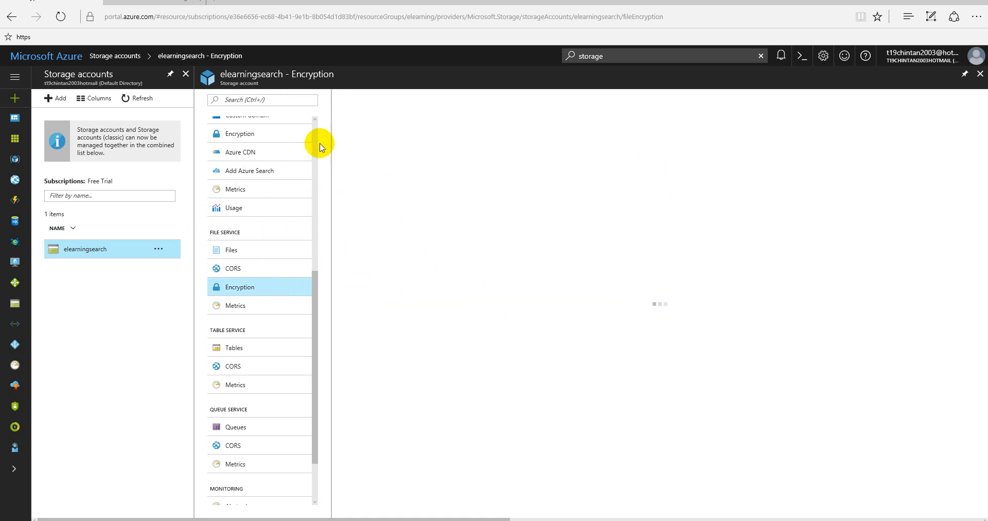
pyautogui.click(388, 185)
pyautogui.click(353, 97)
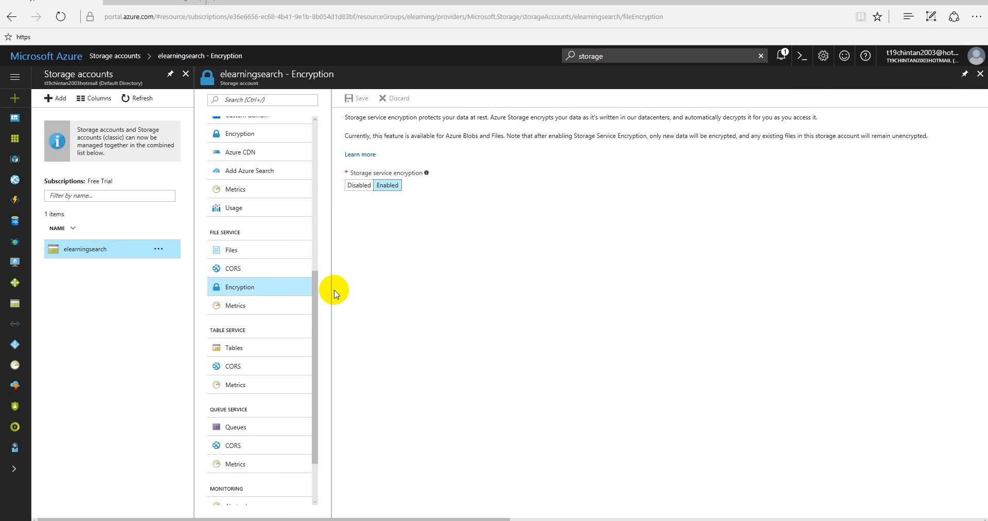
# View the CORS rules page of the elearningsearch account's file service
pyautogui.click(239, 268)
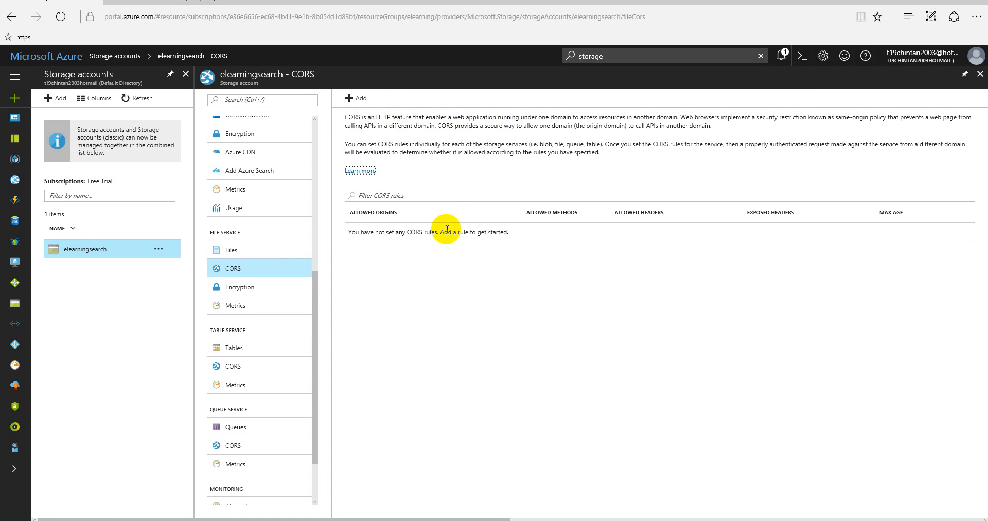
pyautogui.moveTo(316, 326); pyautogui.dragTo(316, 414)
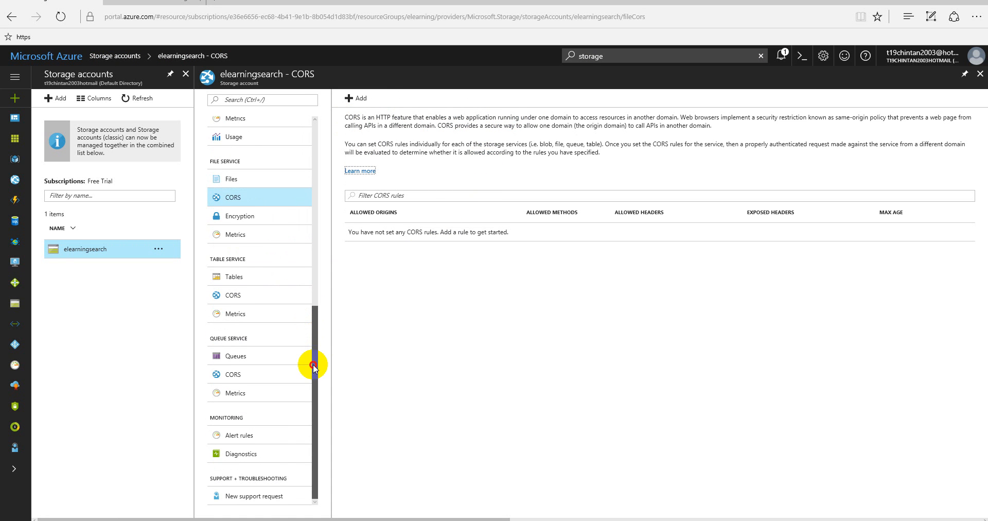
pyautogui.scroll(2, 239, 371)
pyautogui.scroll(1, 242, 374)
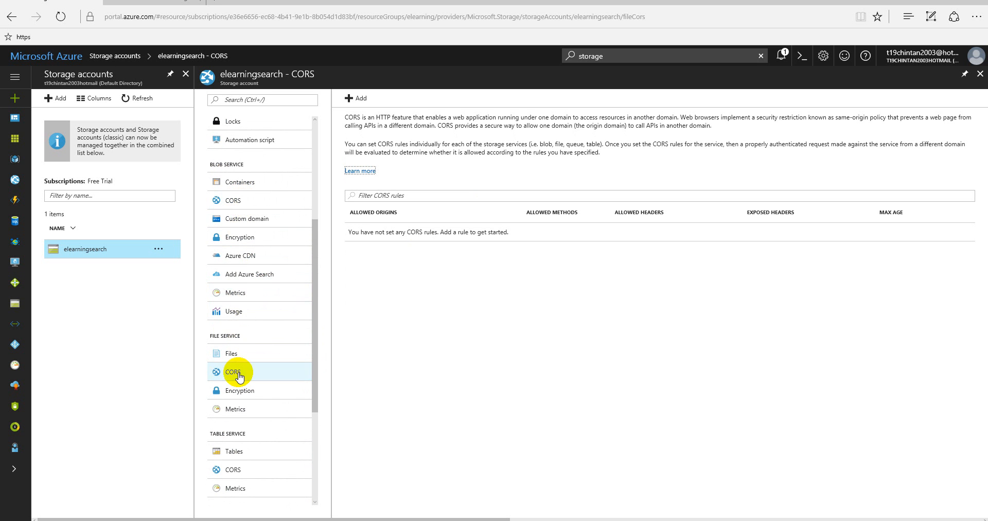
pyautogui.scroll(-2, 272, 331)
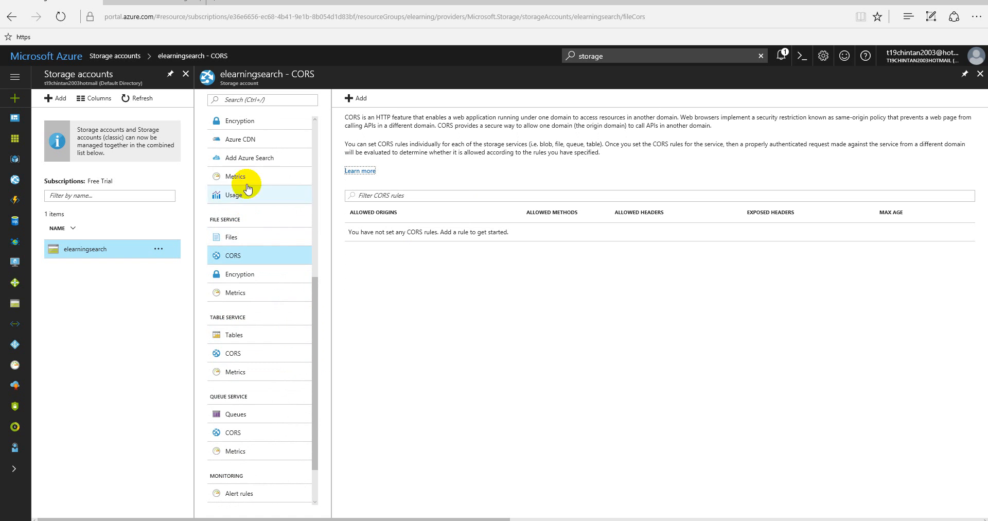
# View the Metrics pages of the file, table and queue services
pyautogui.click(236, 293)
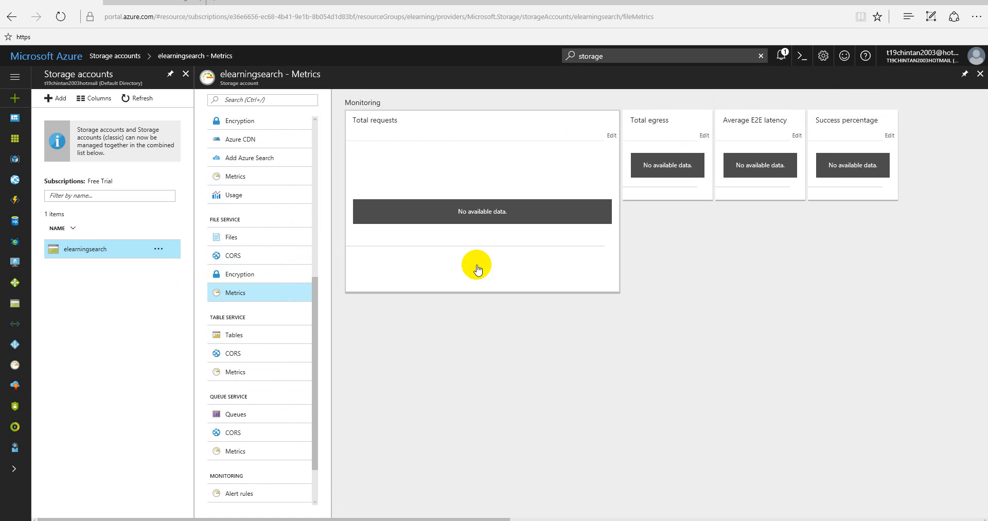
pyautogui.click(252, 372)
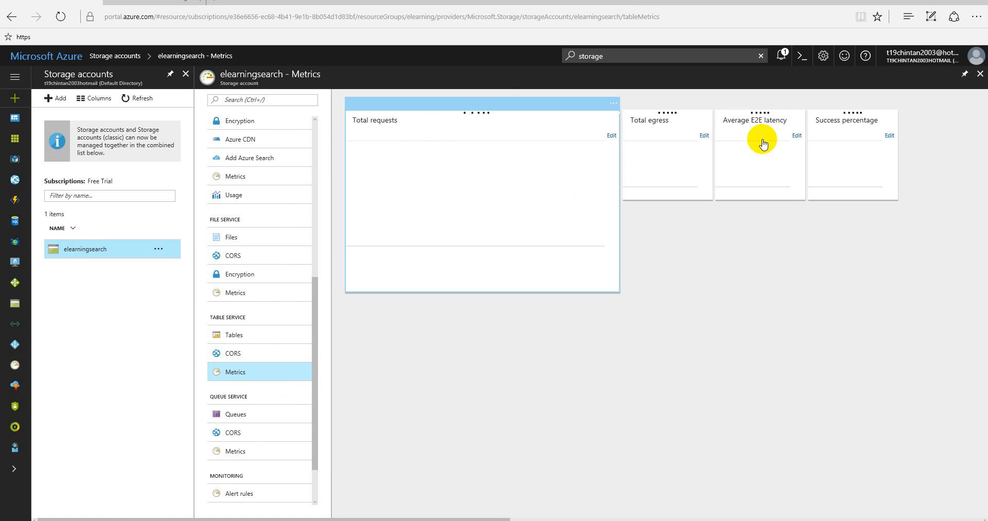
pyautogui.click(252, 452)
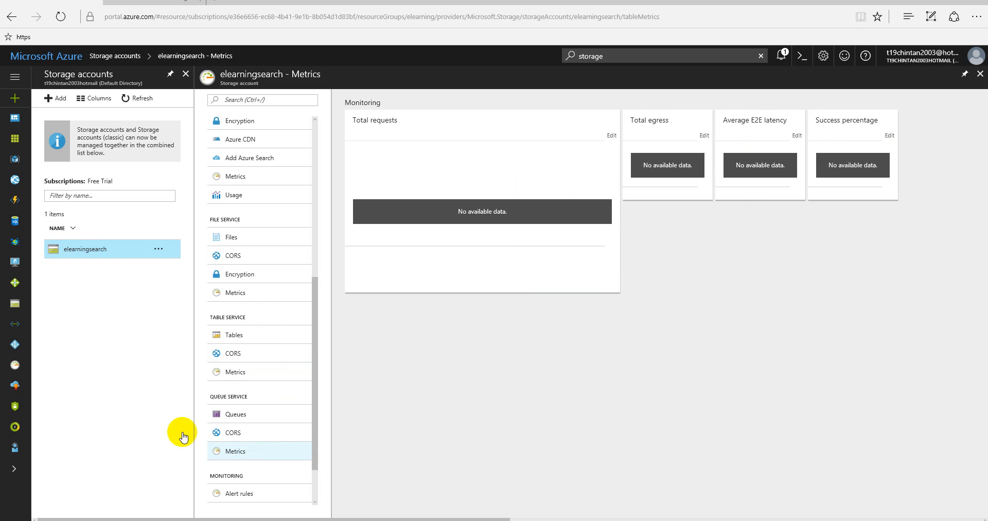
# Start a new alert rule named "alertsize" with the description "raise the alert if the size is more than 2 GB"
pyautogui.scroll(-2, 269, 450)
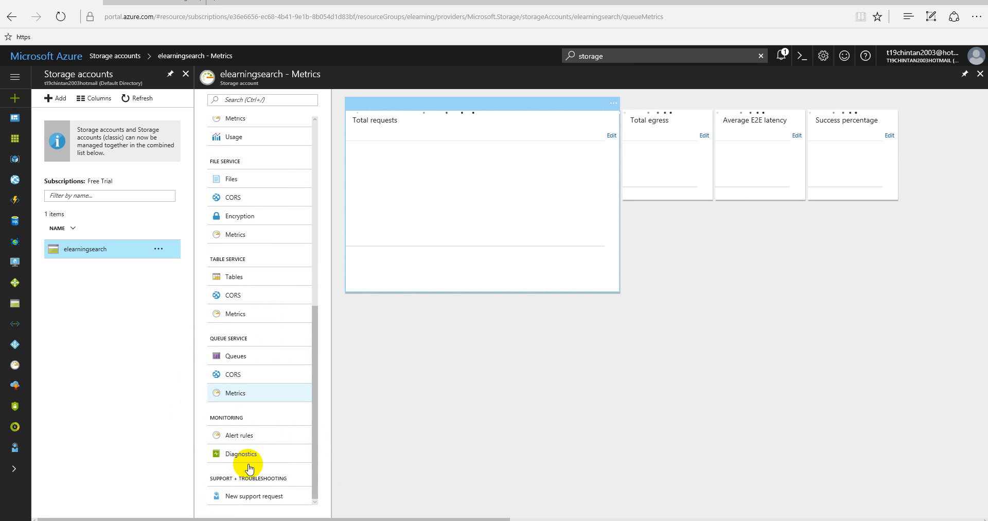
pyautogui.click(242, 440)
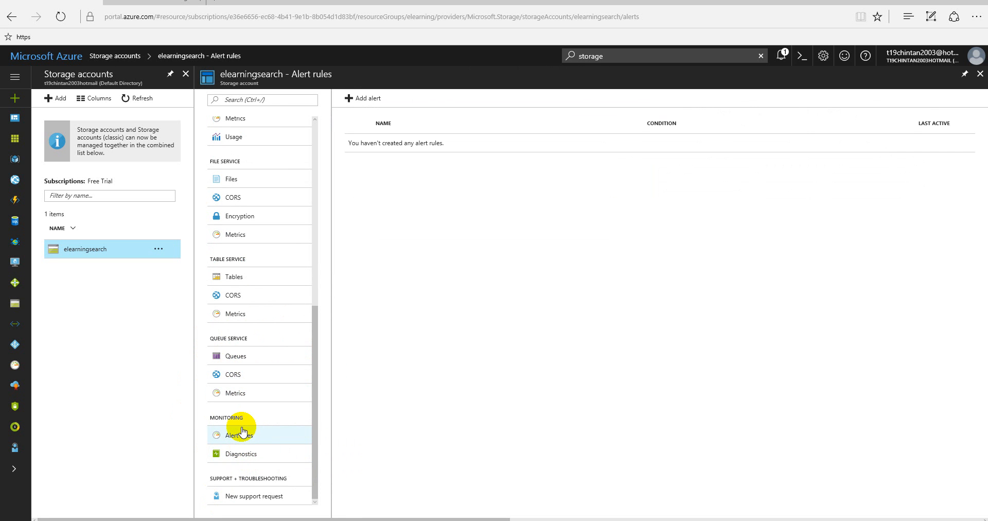
pyautogui.click(363, 98)
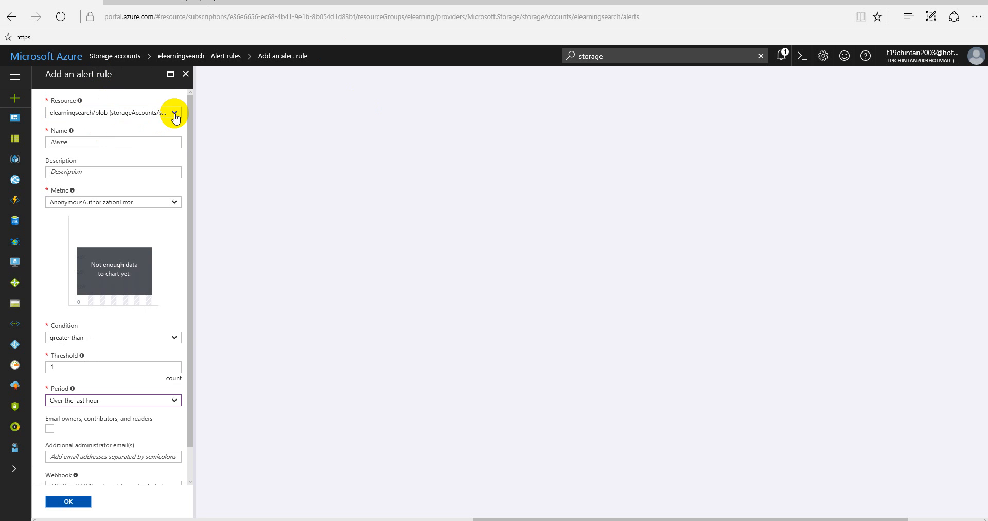
pyautogui.click(86, 140)
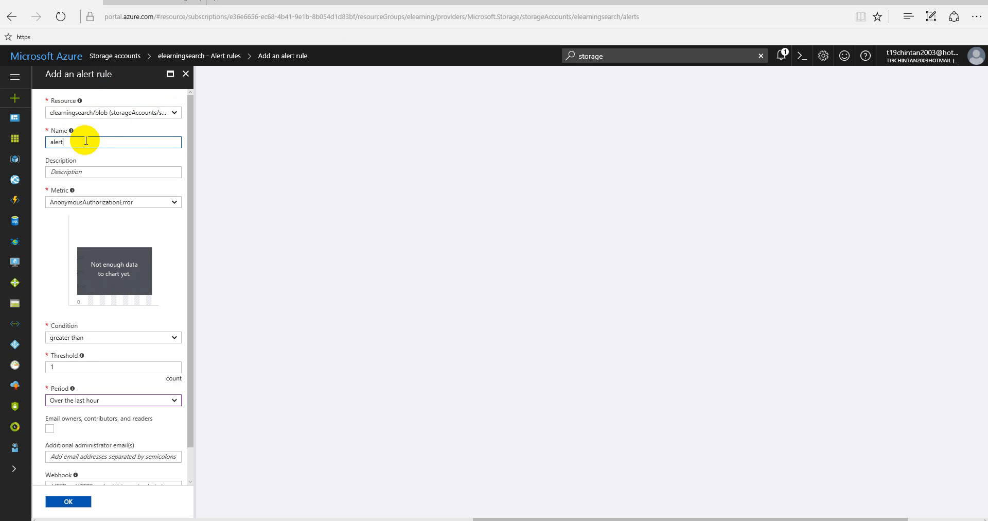
pyautogui.click(101, 172)
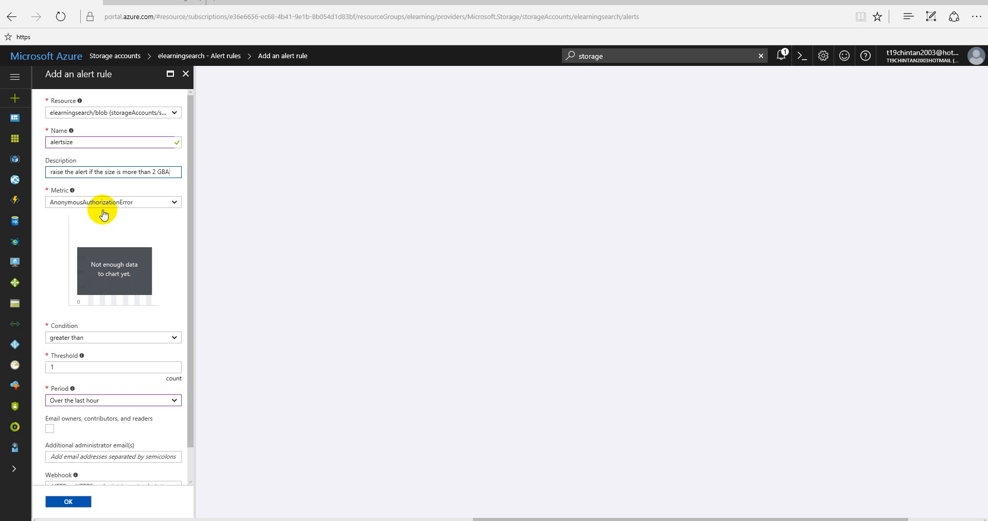
pyautogui.click(171, 173)
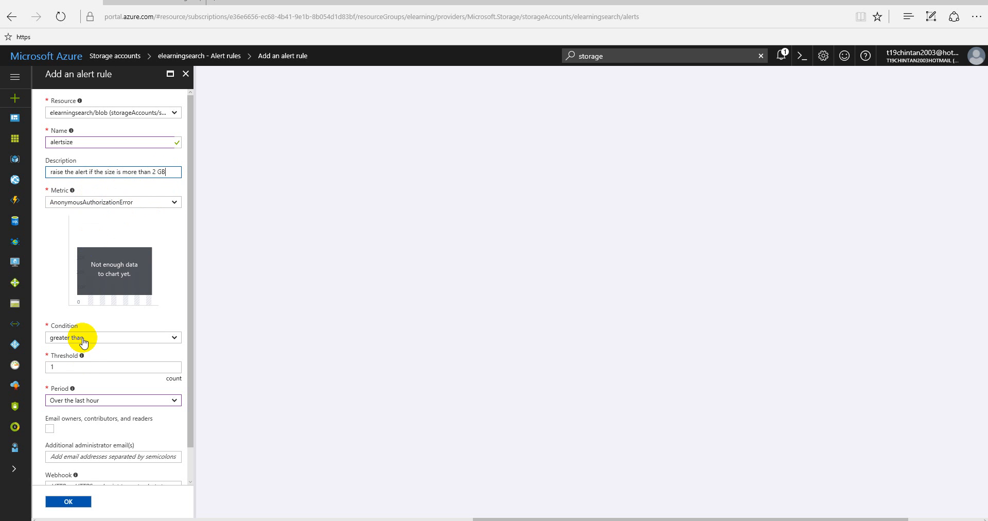
# Set the alert rule's metric to TotalIngress and its threshold to 100000000 bytes
pyautogui.click(78, 367)
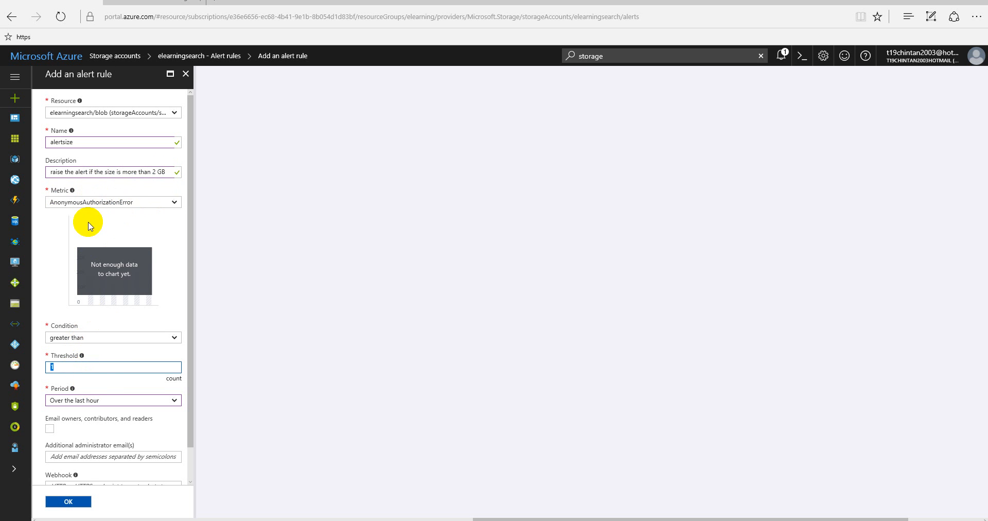
pyautogui.click(99, 202)
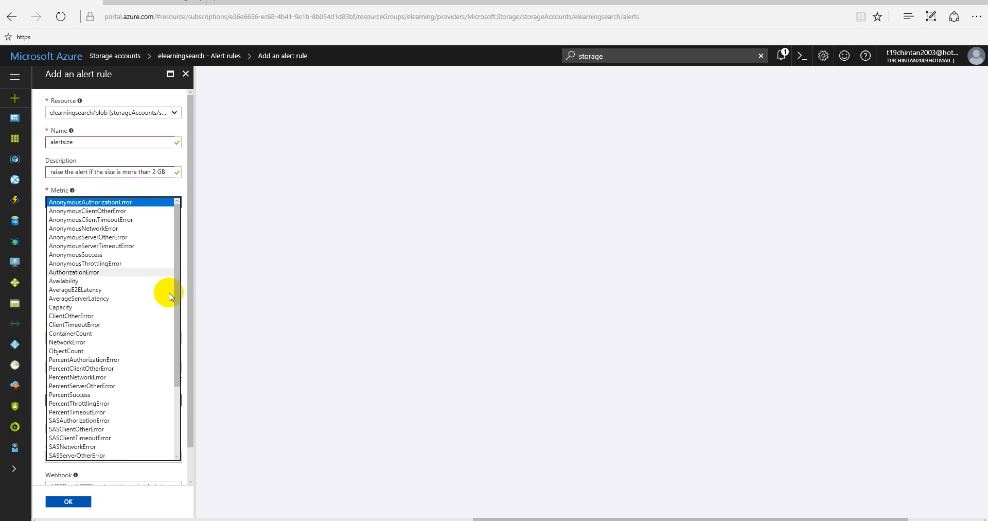
pyautogui.scroll(-4, 128, 368)
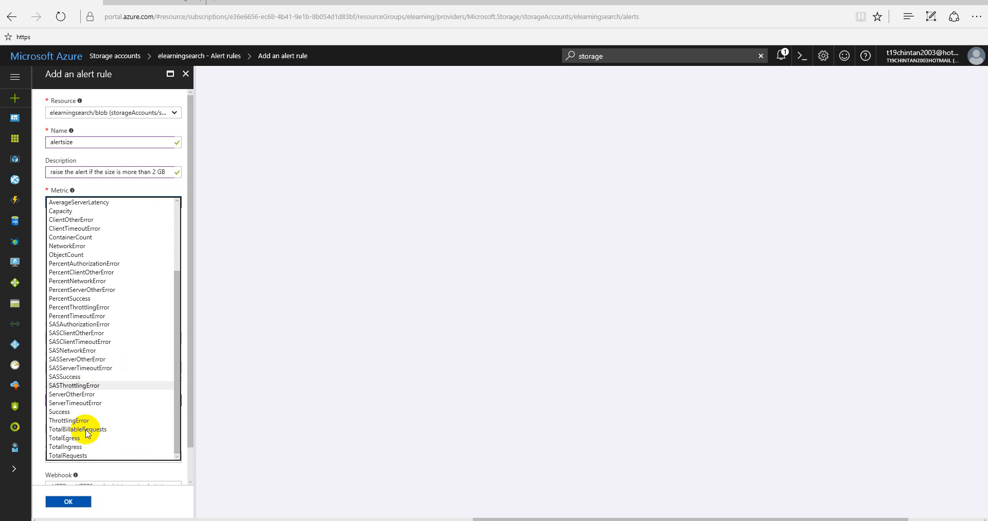
pyautogui.press('Escape')
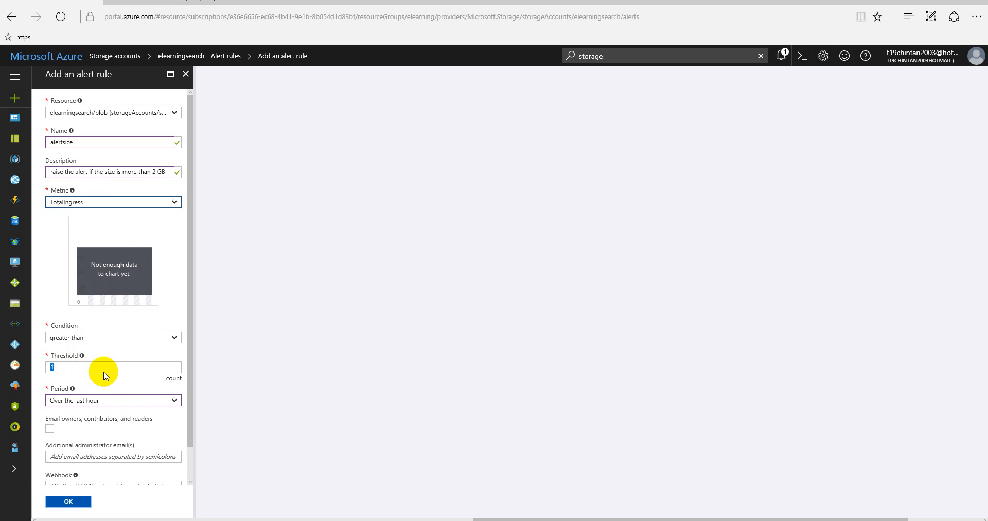
pyautogui.click(80, 370)
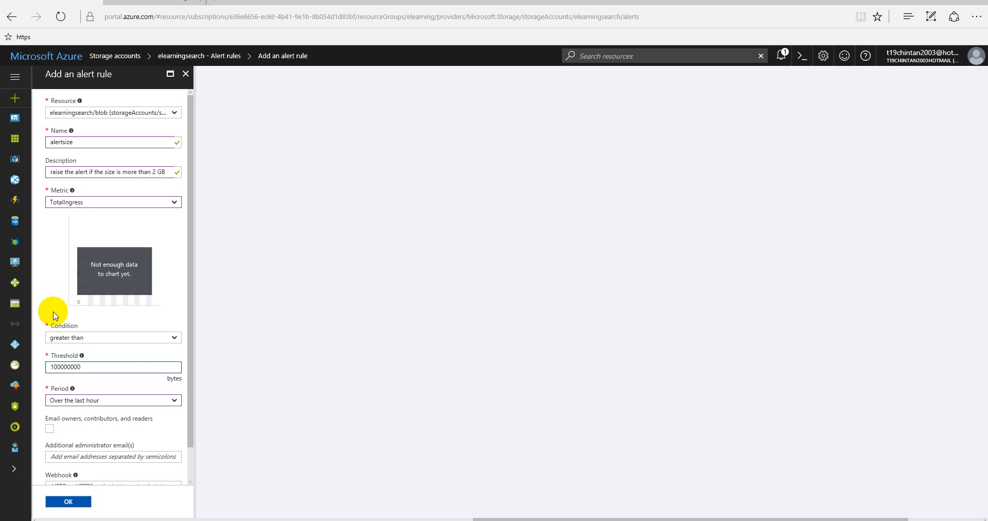
pyautogui.scroll(-1, 87, 470)
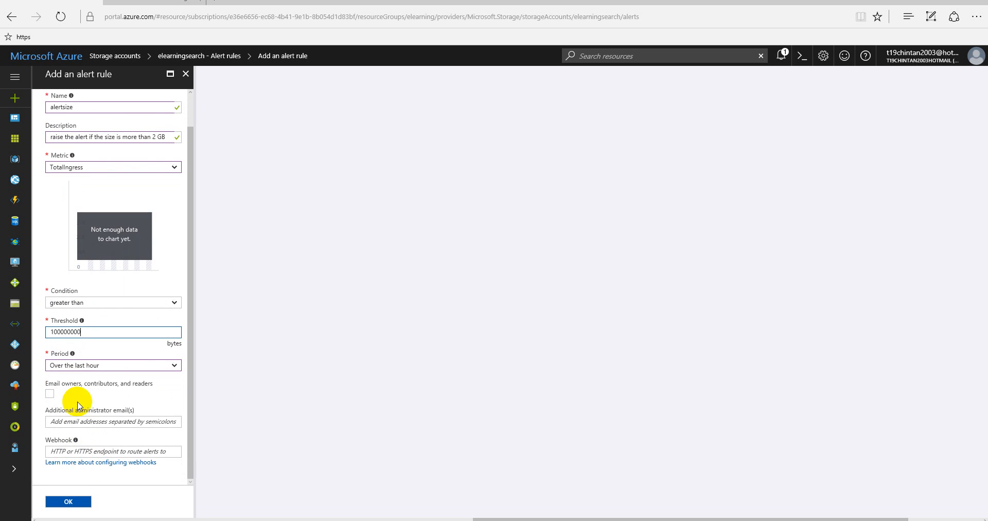
pyautogui.click(76, 421)
pyautogui.write('t')
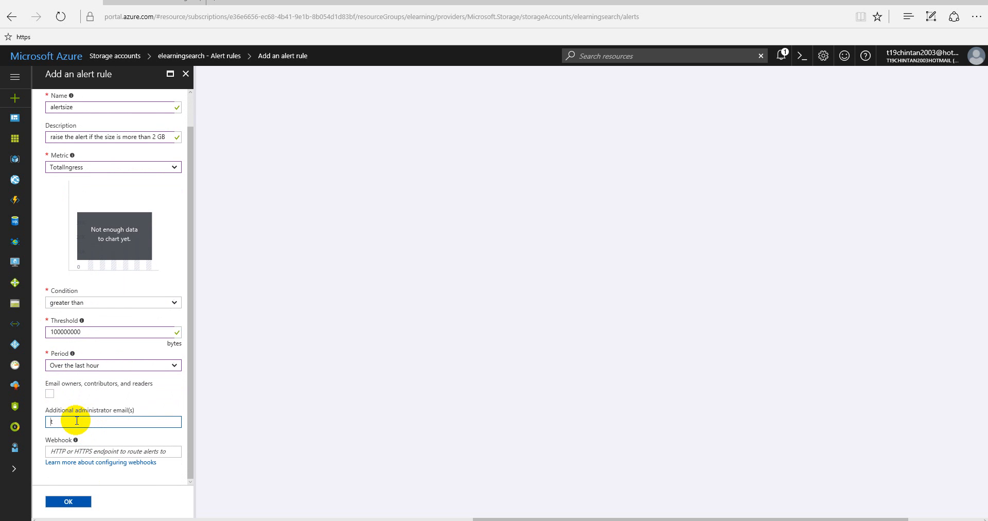
pyautogui.doubleClick(77, 421)
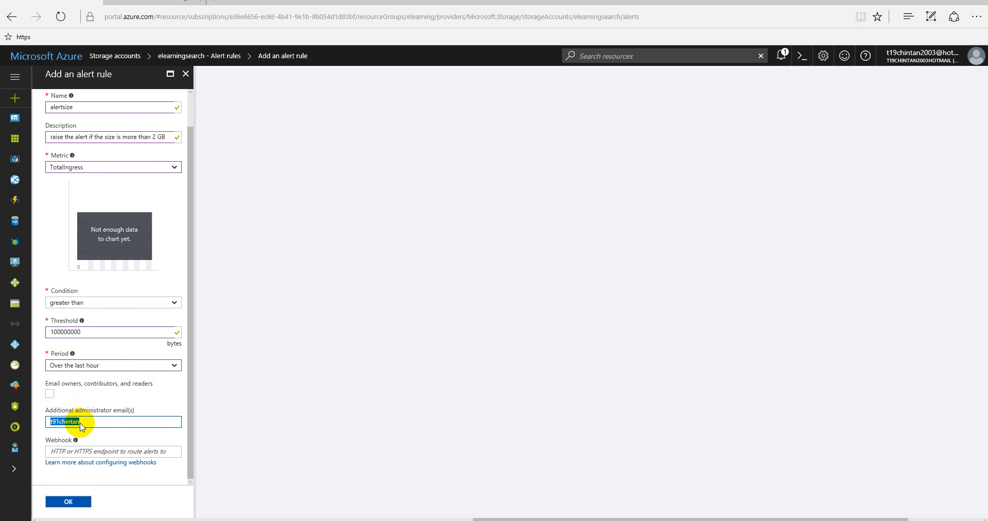
pyautogui.press('BackSpace')
# Create the alertsize alert rule and open the notifications
pyautogui.click(77, 502)
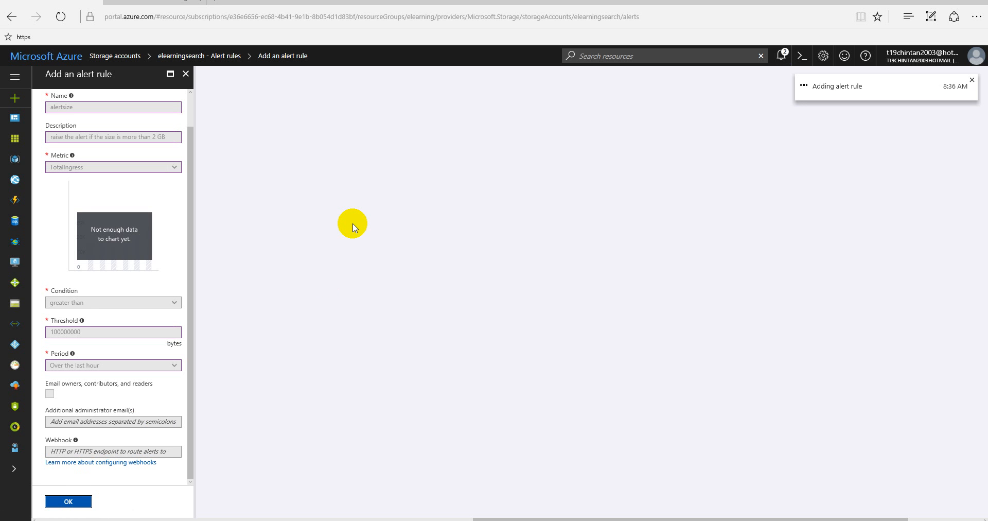
pyautogui.click(782, 61)
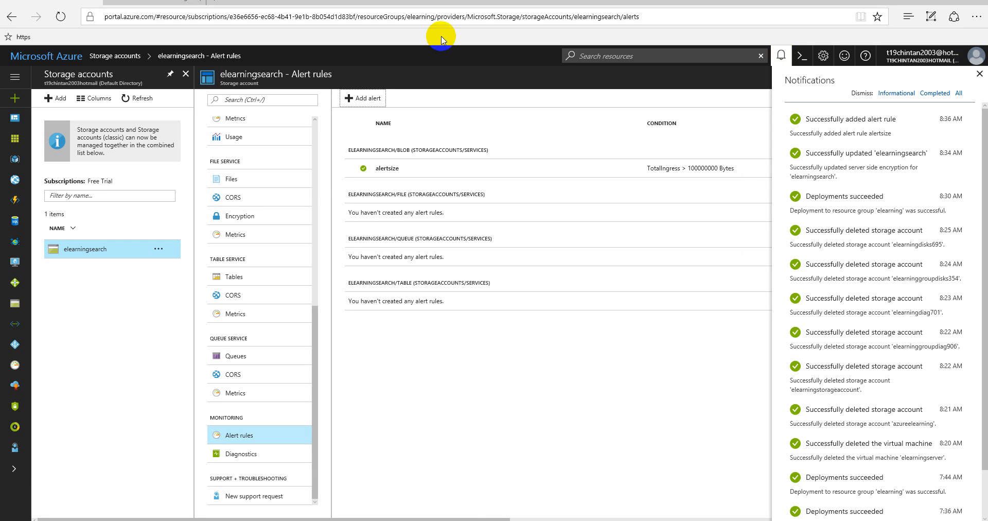
# Return to the dashboard, search for "storage" and reopen the elearningsearch storage account with the notifications closed
pyautogui.click(186, 73)
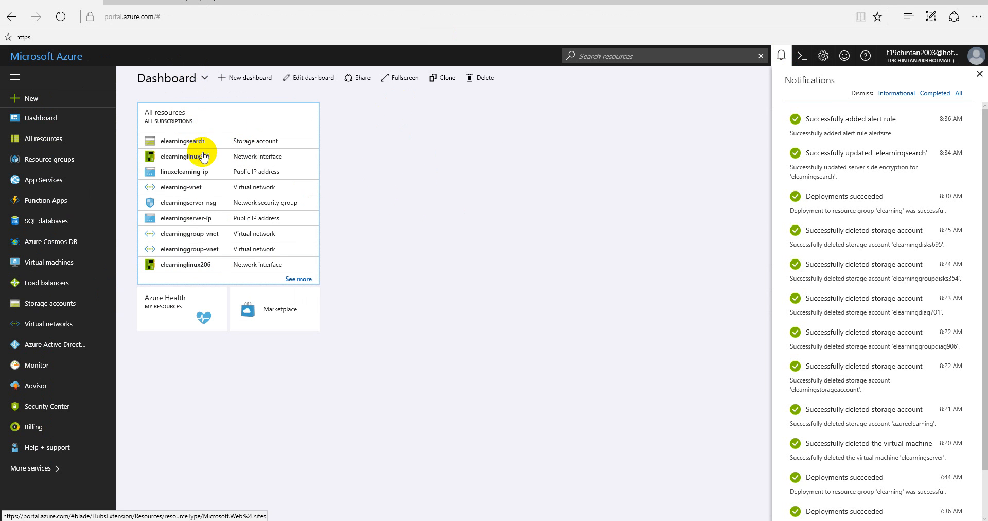
pyautogui.click(653, 57)
pyautogui.write('storage')
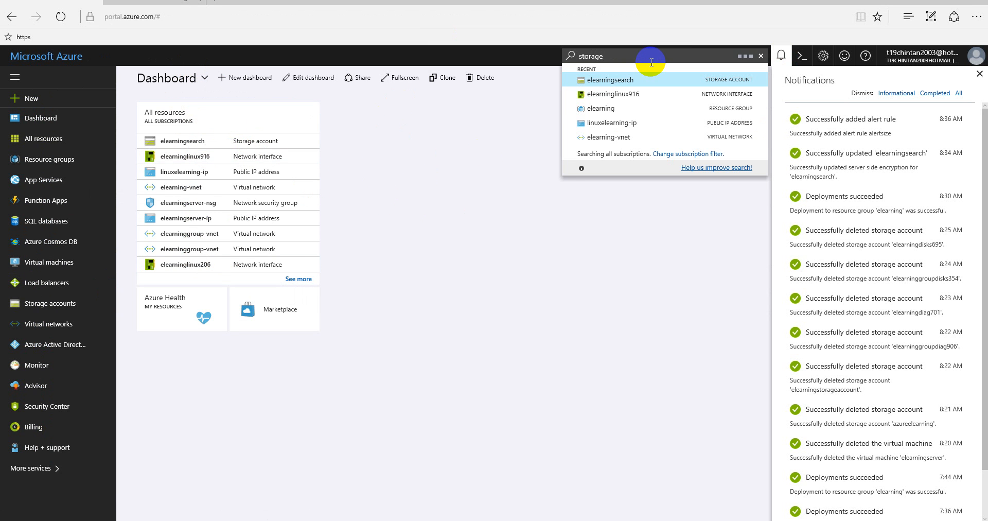
pyautogui.click(626, 87)
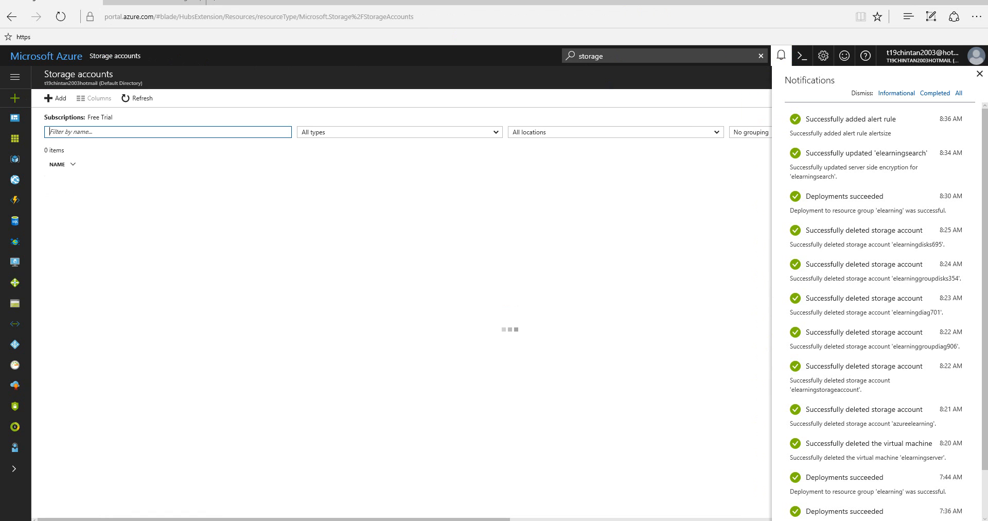
pyautogui.click(129, 236)
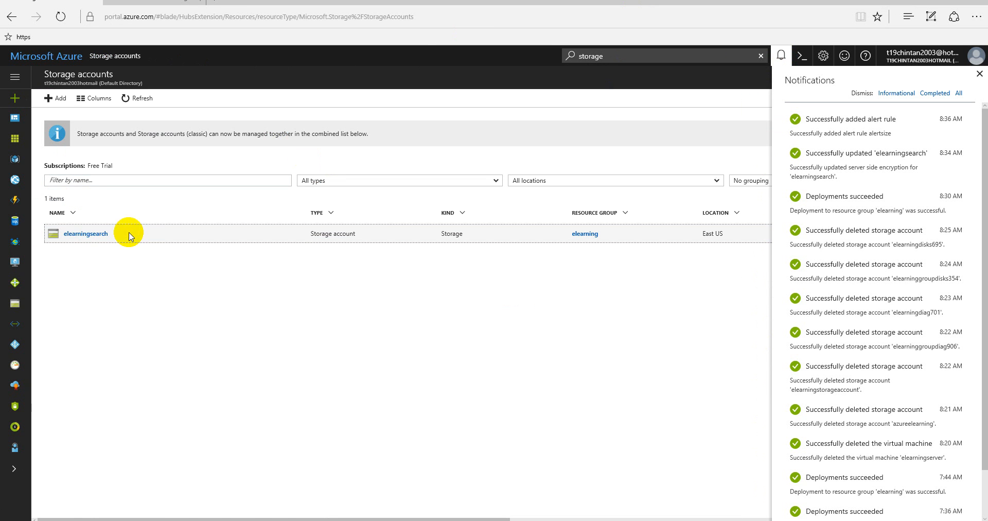
pyautogui.click(102, 234)
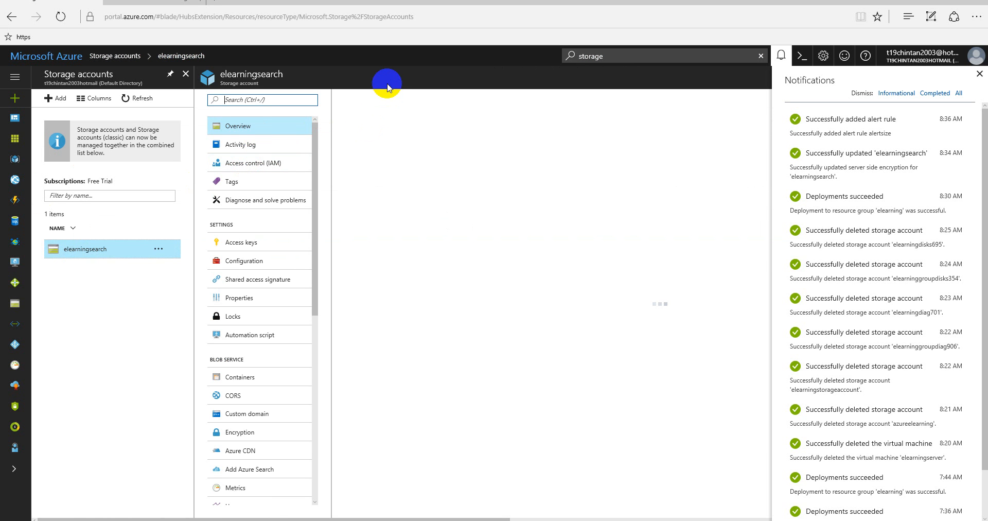
pyautogui.click(979, 76)
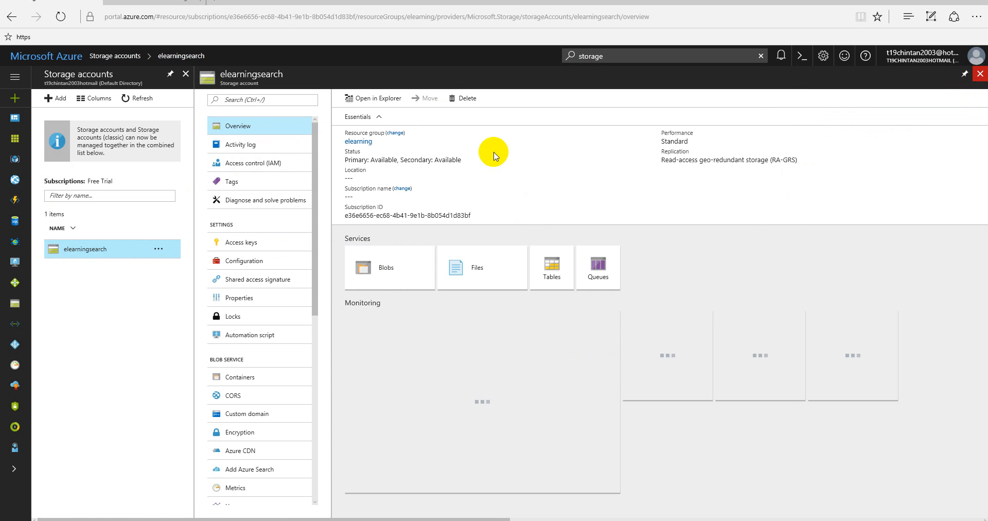
# Delete the elearningsearch storage account, entering "elearningsearch" as the confirmation name
pyautogui.click(471, 102)
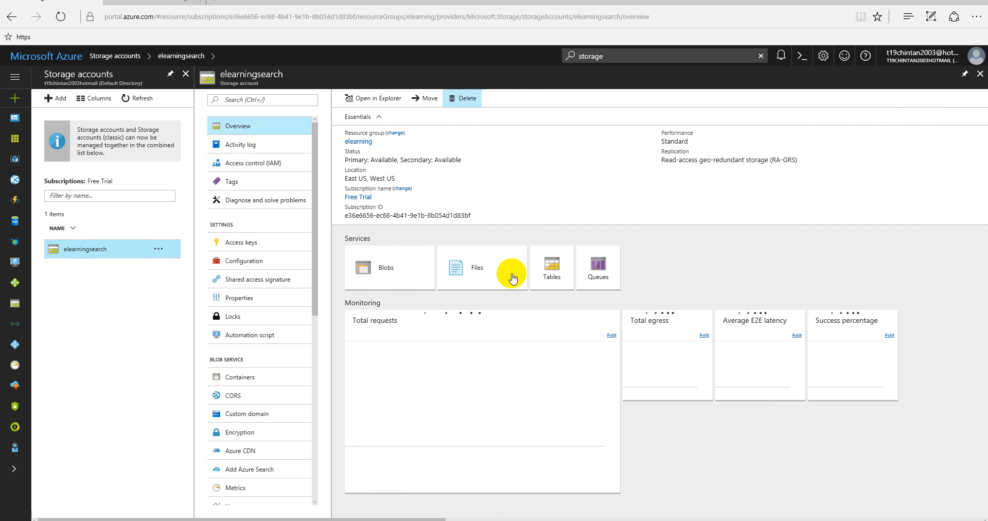
pyautogui.click(509, 272)
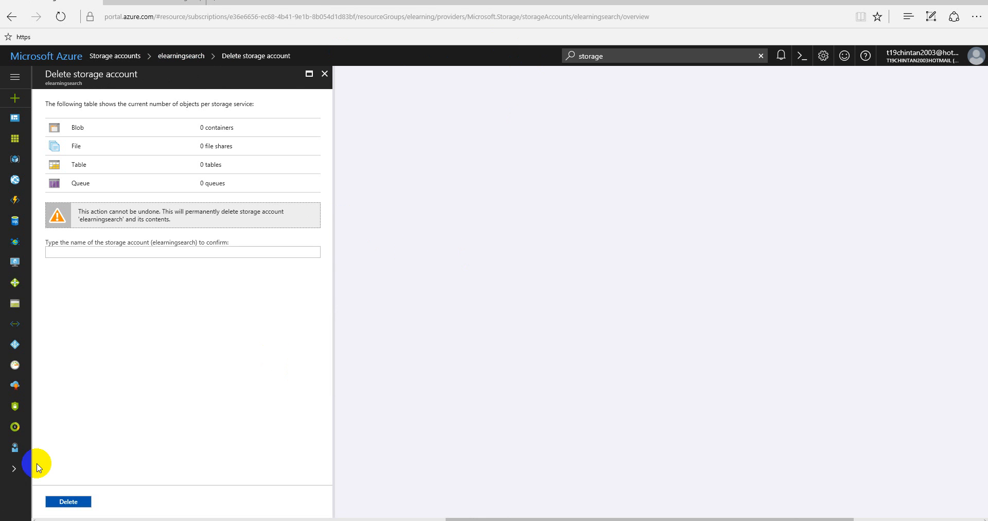
pyautogui.click(87, 250)
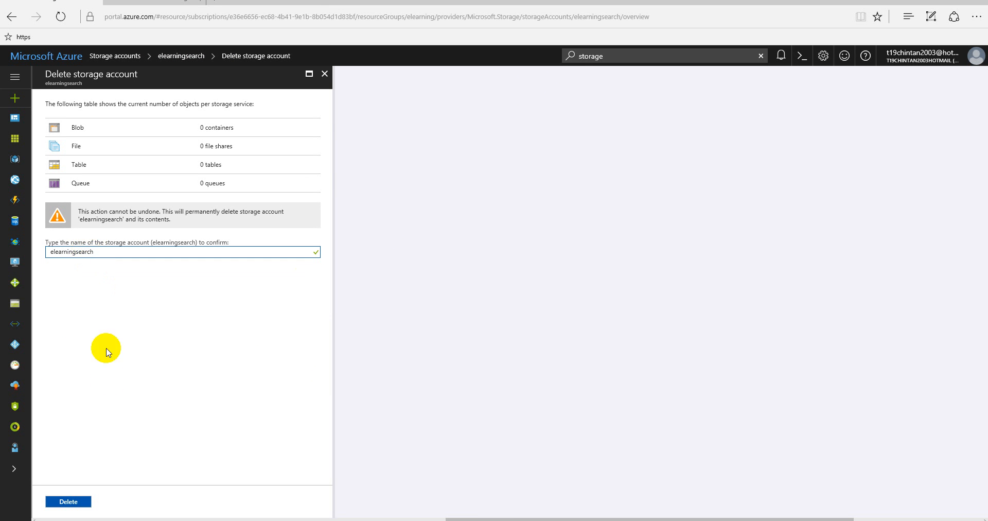
pyautogui.click(71, 501)
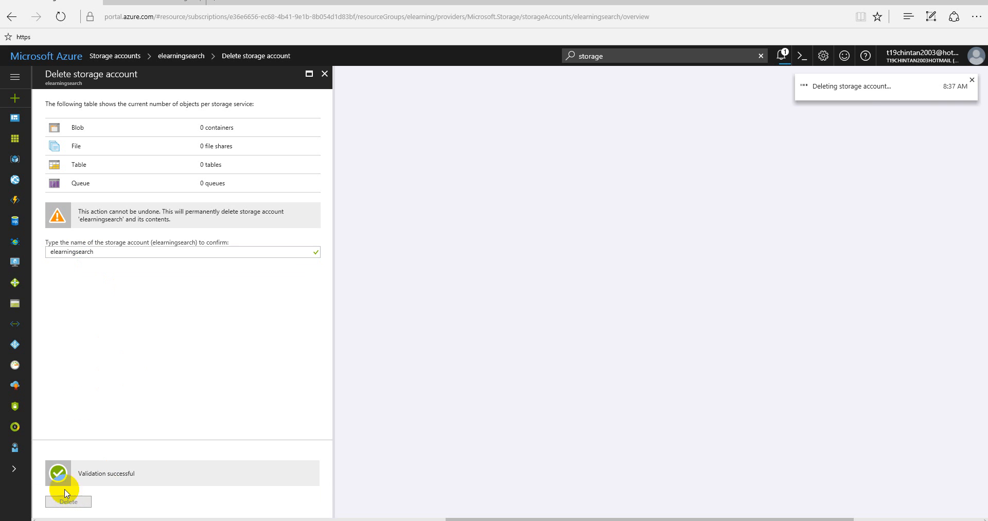